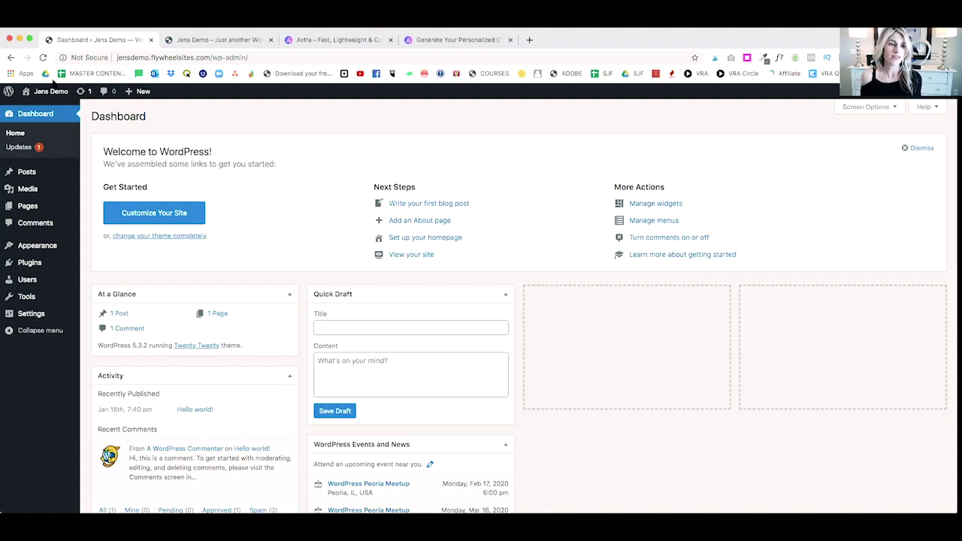
- Glance at the live site, then go from Appearance > Themes to the Add Themes page
left_click(45, 92)
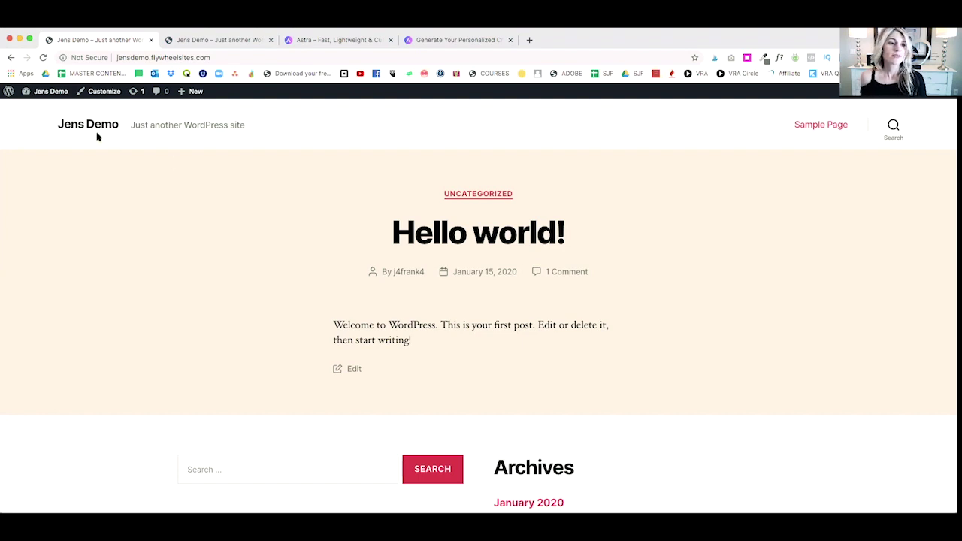
left_click(47, 93)
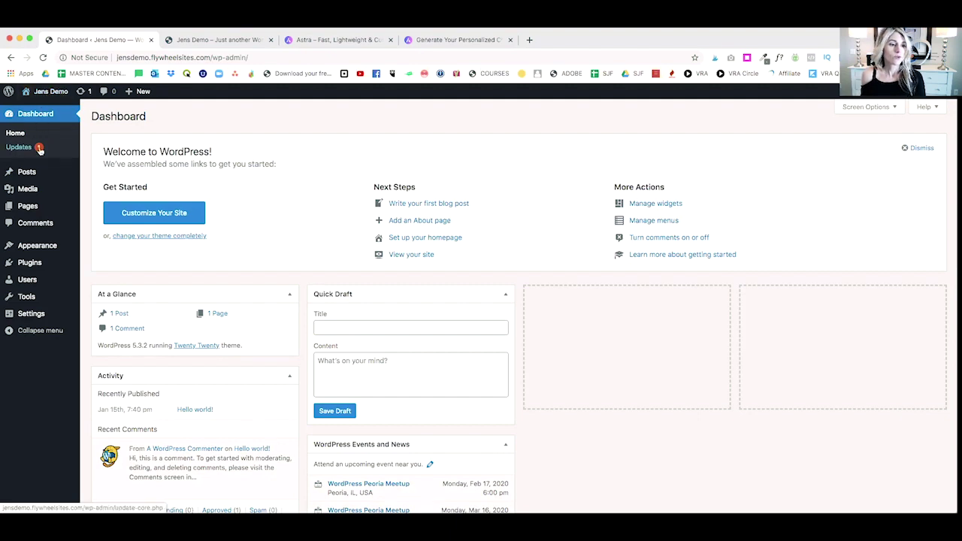
mouse_move(30, 245)
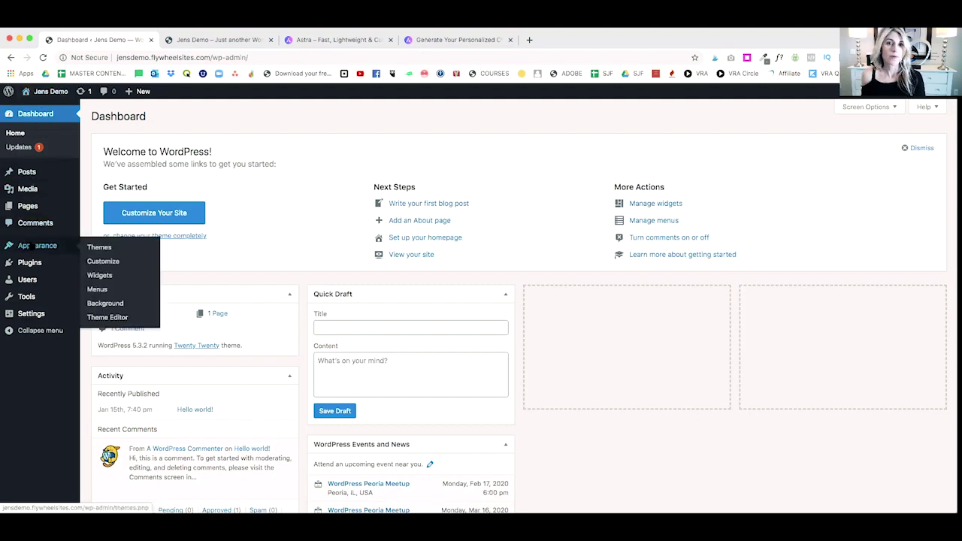
left_click(99, 247)
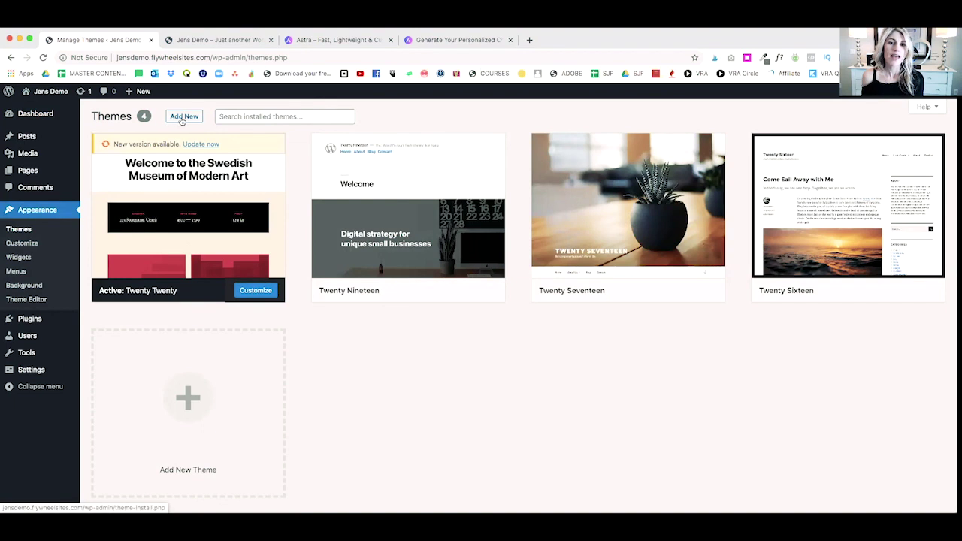
left_click(181, 119)
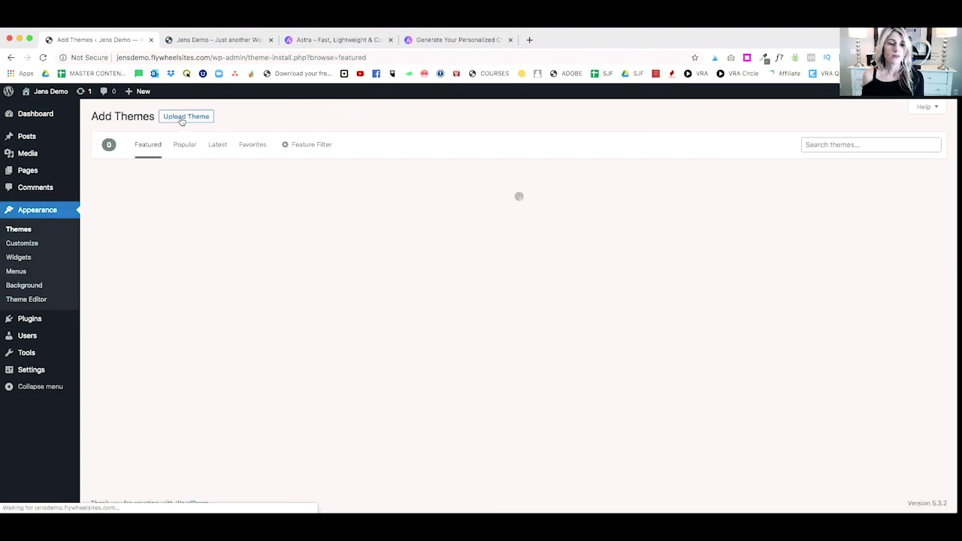
mouse_move(454, 190)
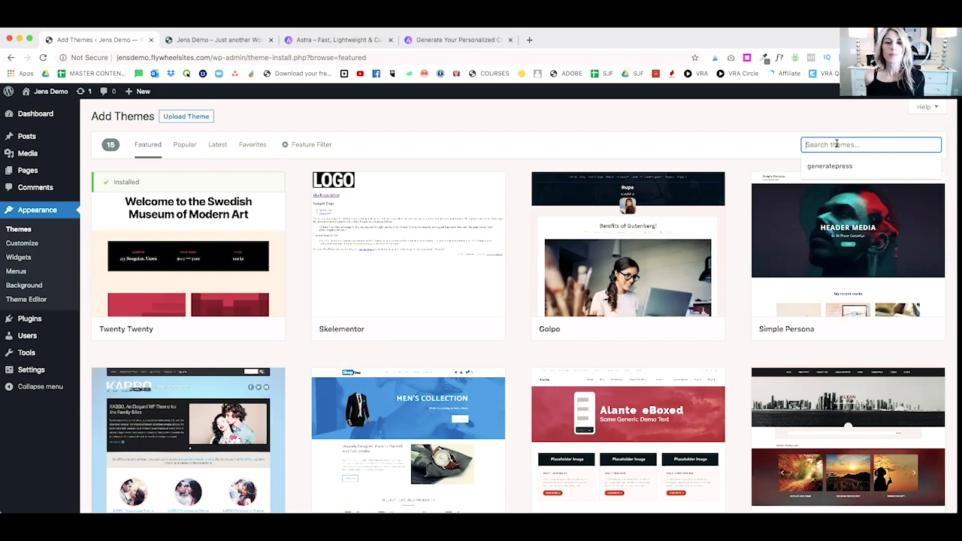
- Search themes for 'astra', then install and activate the Astra theme
type("astra")
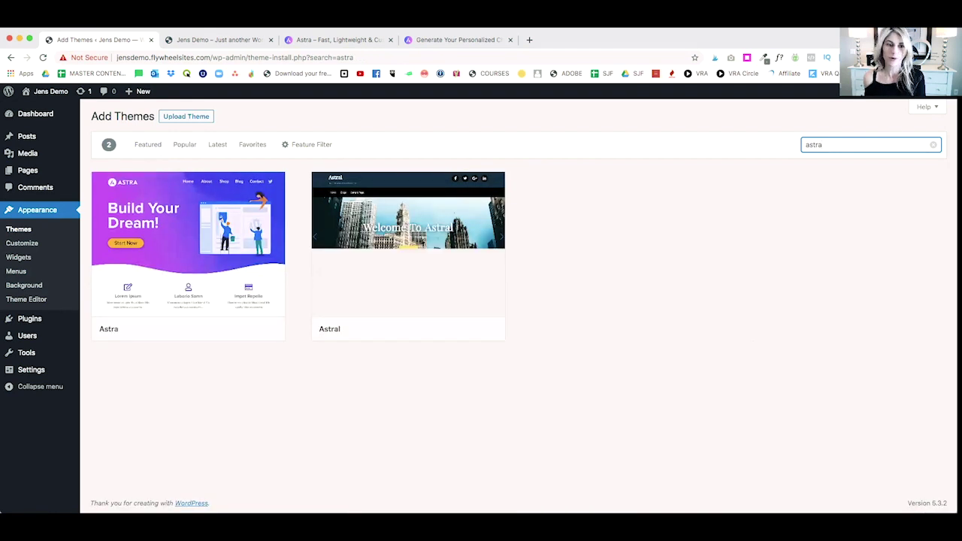
left_click(173, 196)
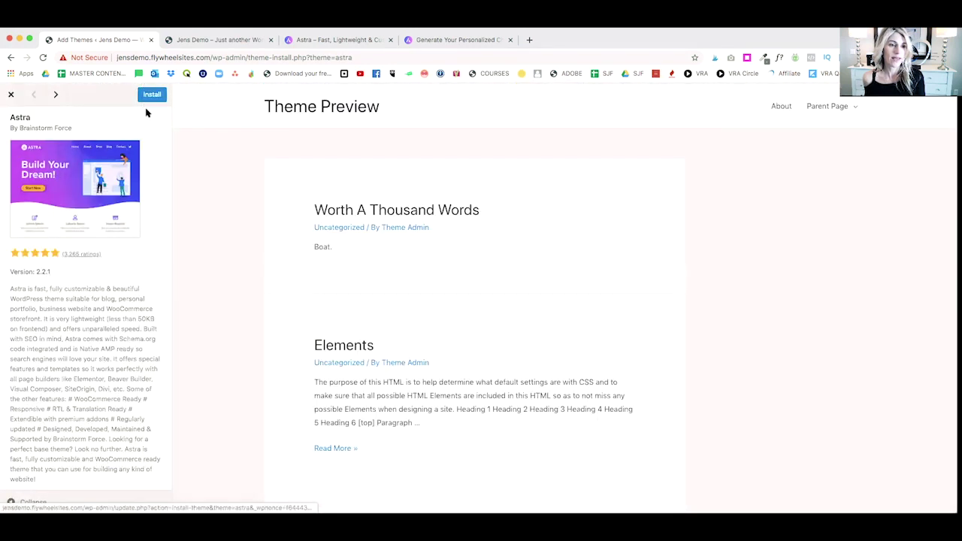
left_click(151, 96)
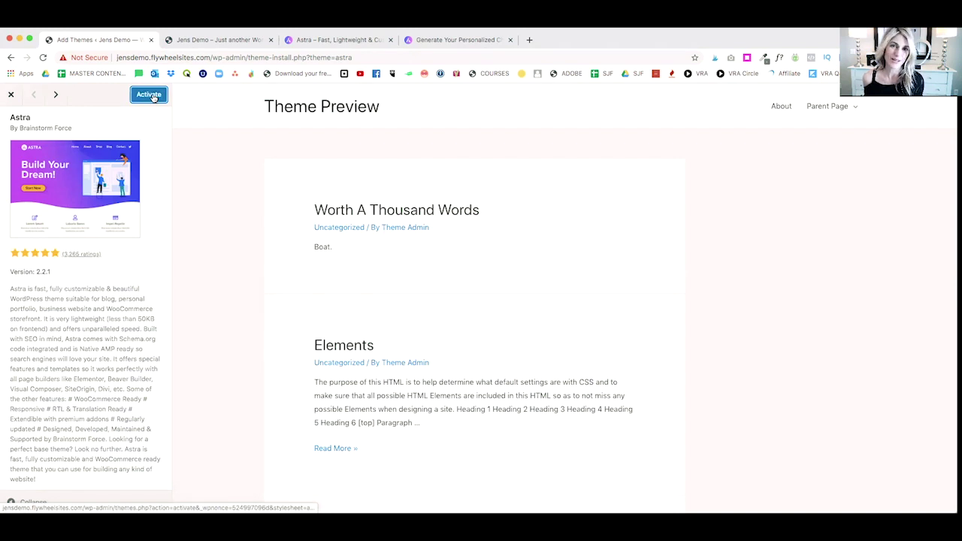
left_click(153, 96)
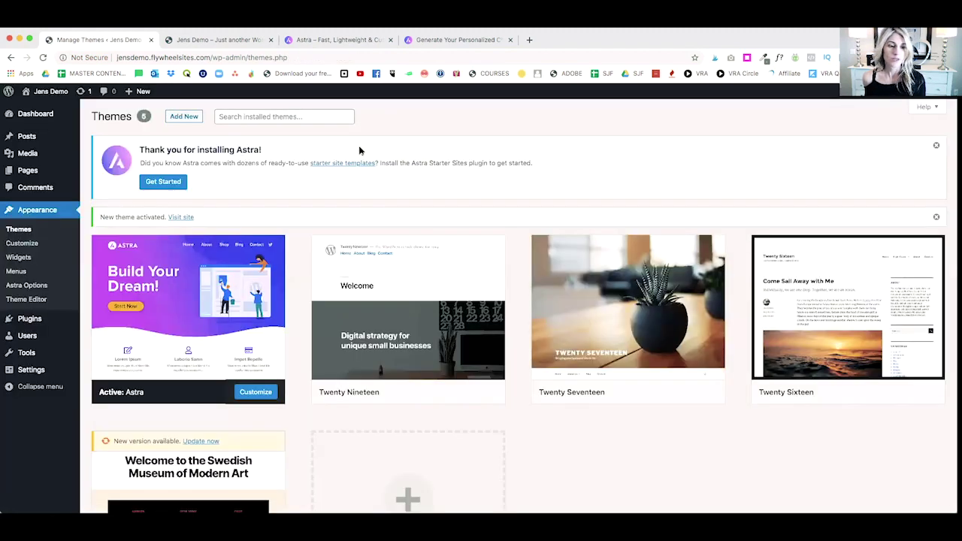
- View the active Astra theme's details, then switch to the 'Generate Your Personalized Child Theme' tab
left_click(328, 44)
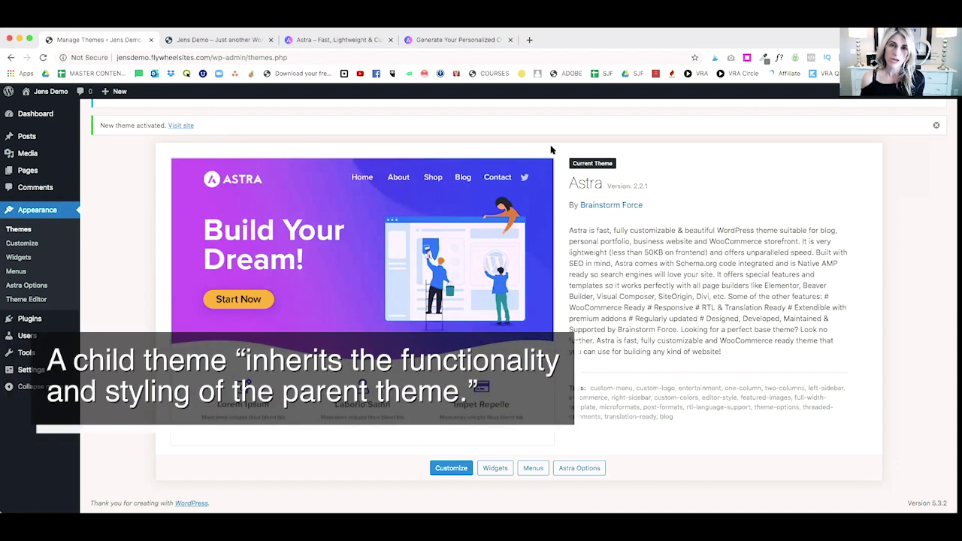
left_click(448, 39)
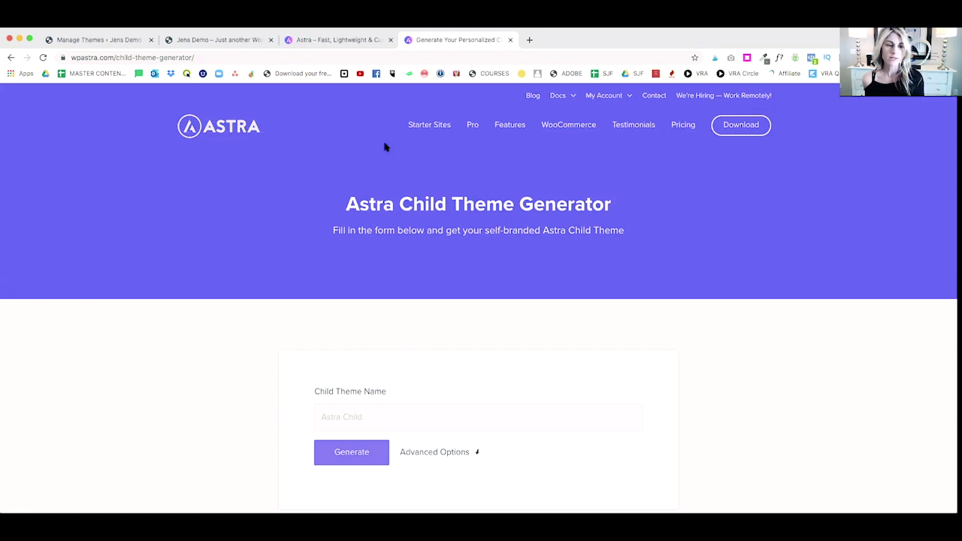
- Enter 'Astra Child' as the child theme name and expand Advanced Options
scroll(456, 163, "down", 5)
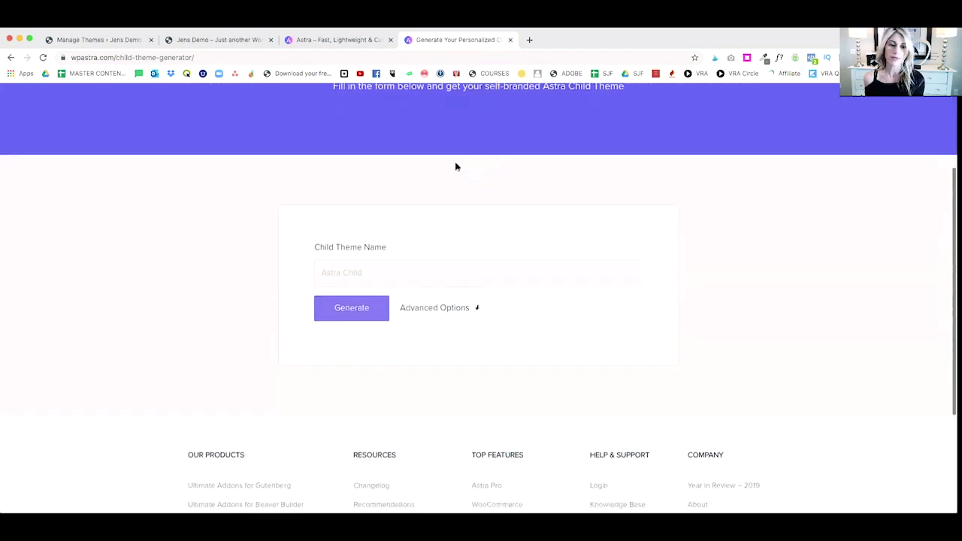
type("Ad")
key("BackSpace")
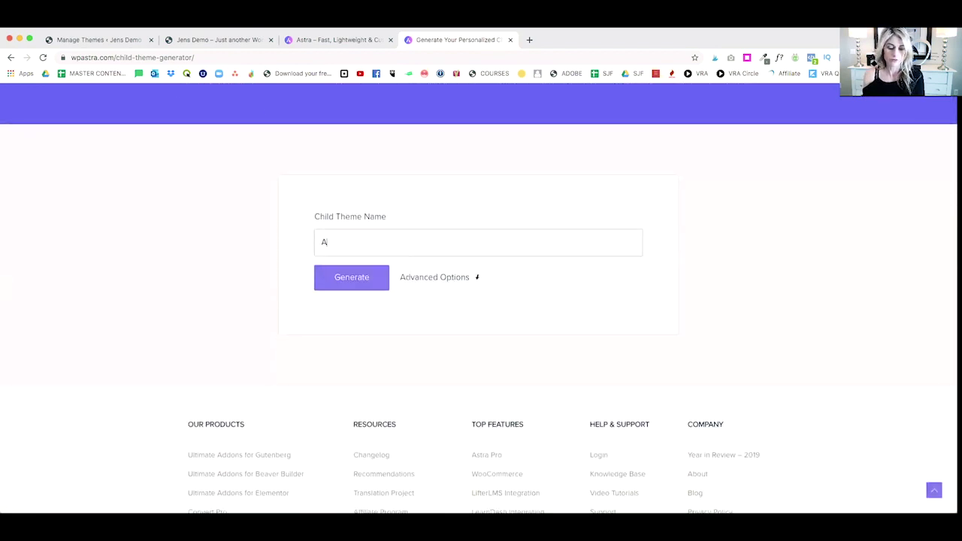
type("stra ")
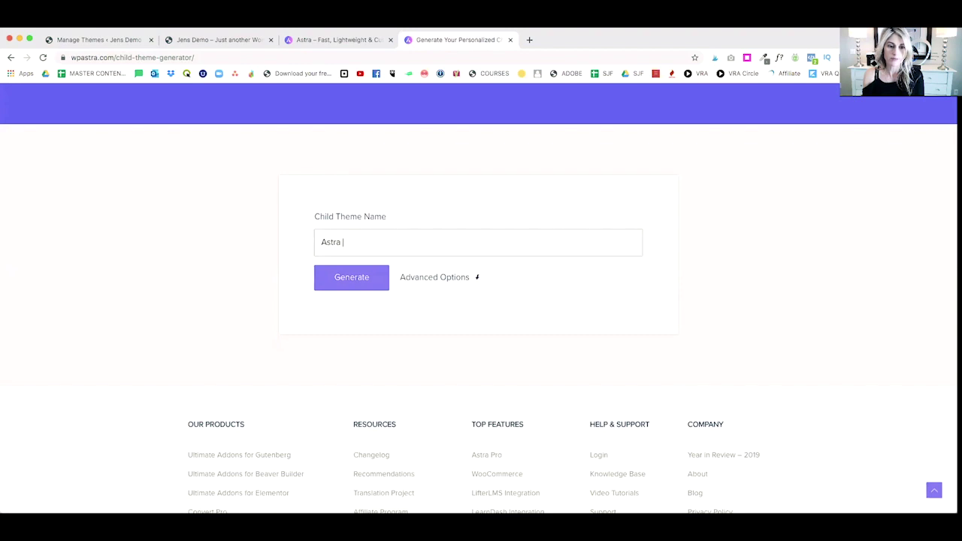
type("T")
key("BackSpace")
type("Child")
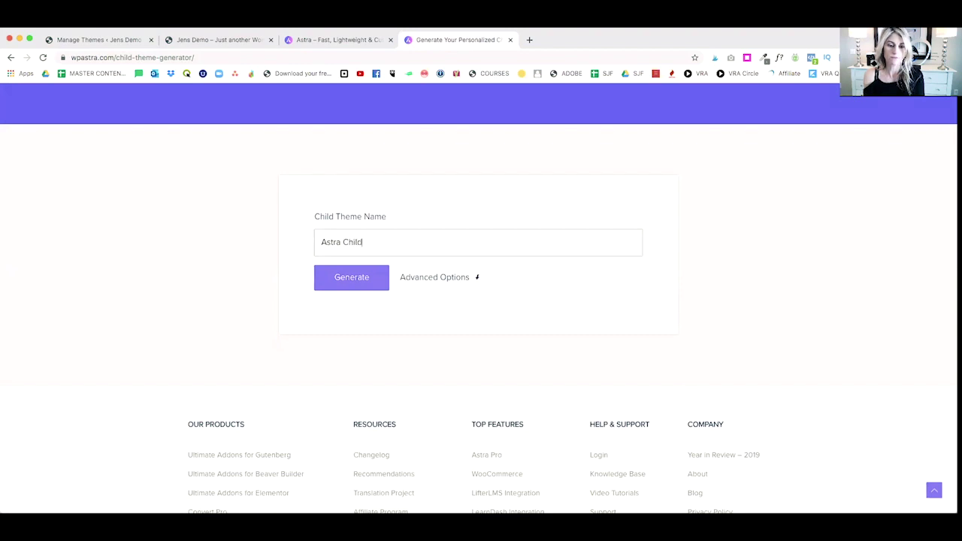
left_click(476, 279)
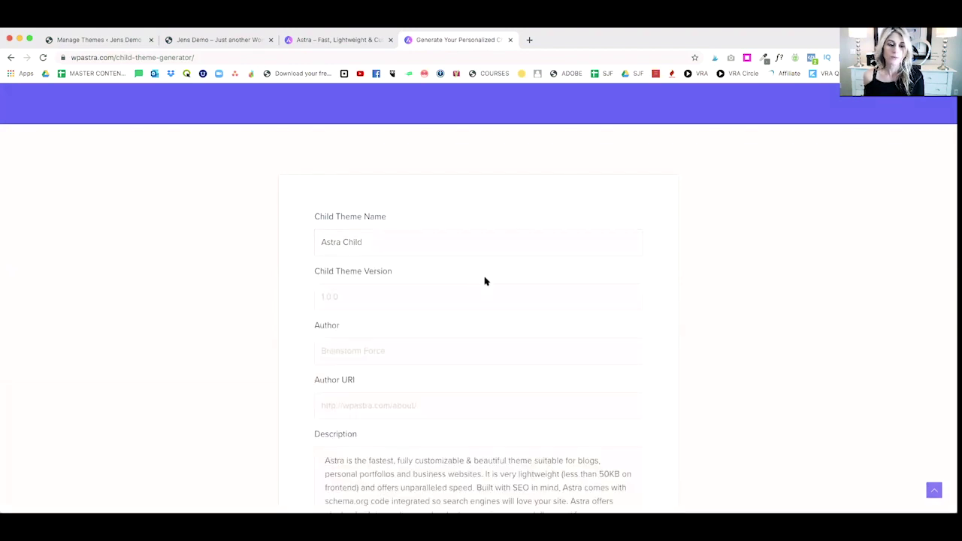
scroll(484, 281, "down", 5)
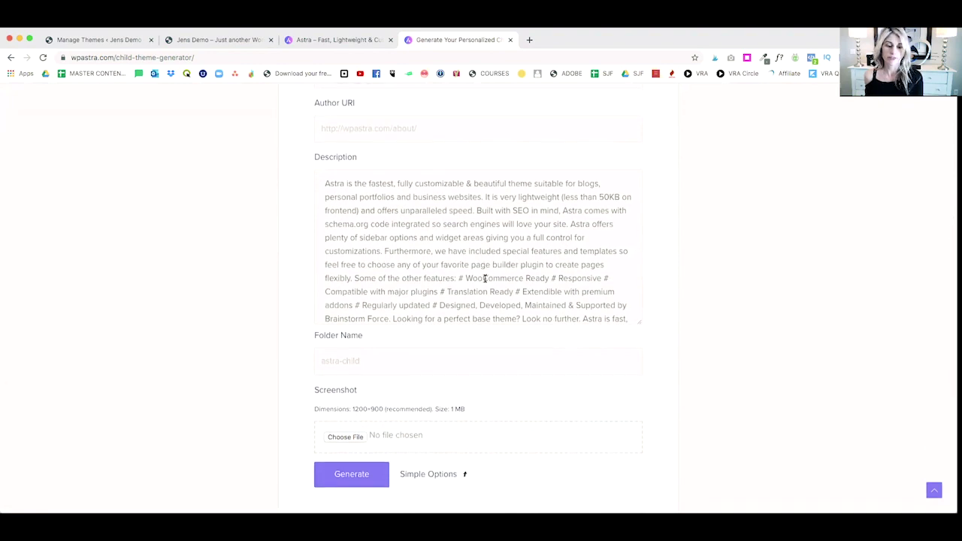
scroll(485, 279, "up", 3)
scroll(485, 277, "down", 5)
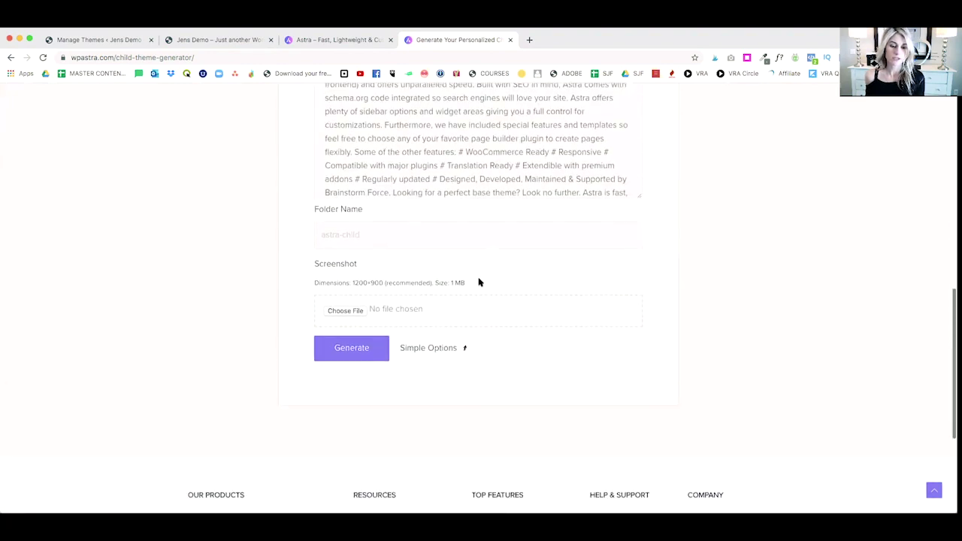
- Generate the child theme and save the zip as 'astra child' in Downloads
left_click(350, 340)
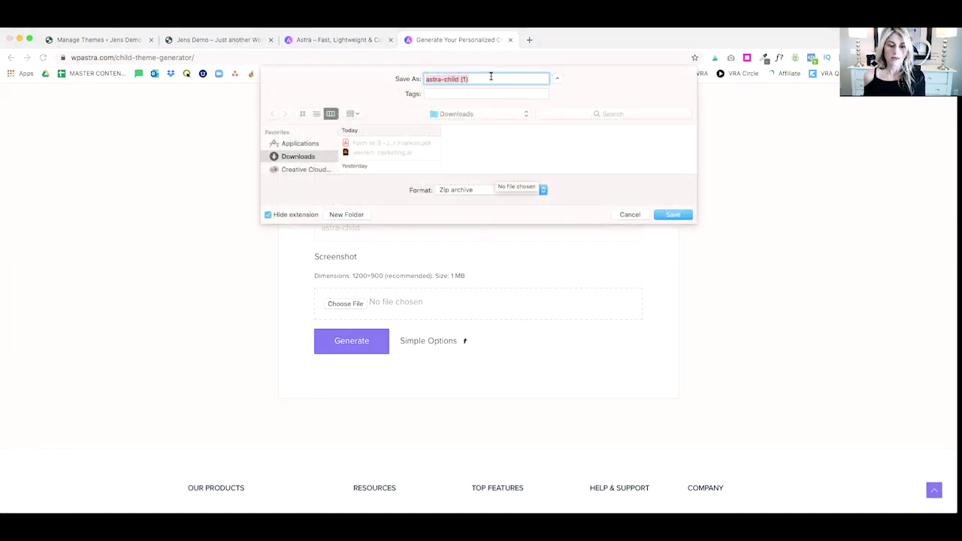
type("astra child")
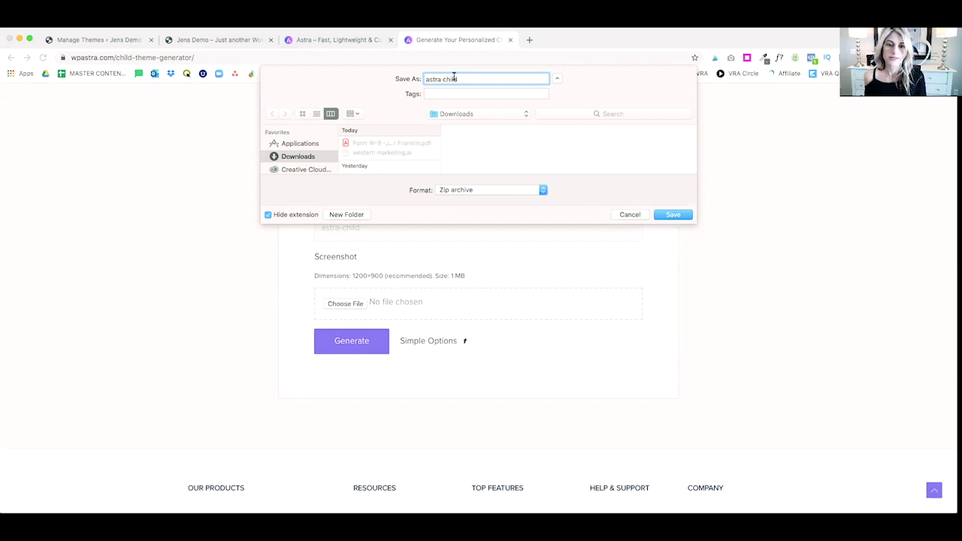
left_click(678, 217)
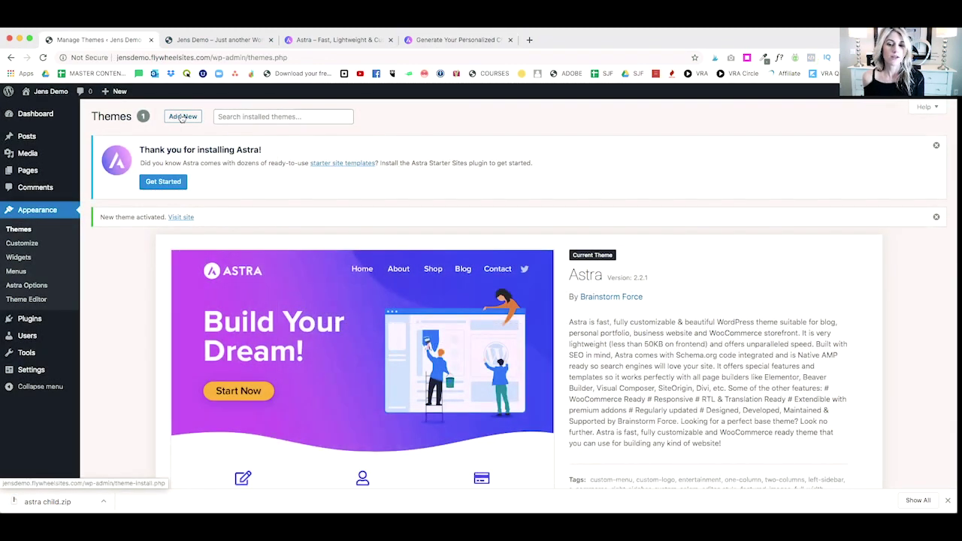
- Upload astra child.zip through Upload Theme, install it and activate Astra Child
left_click(181, 118)
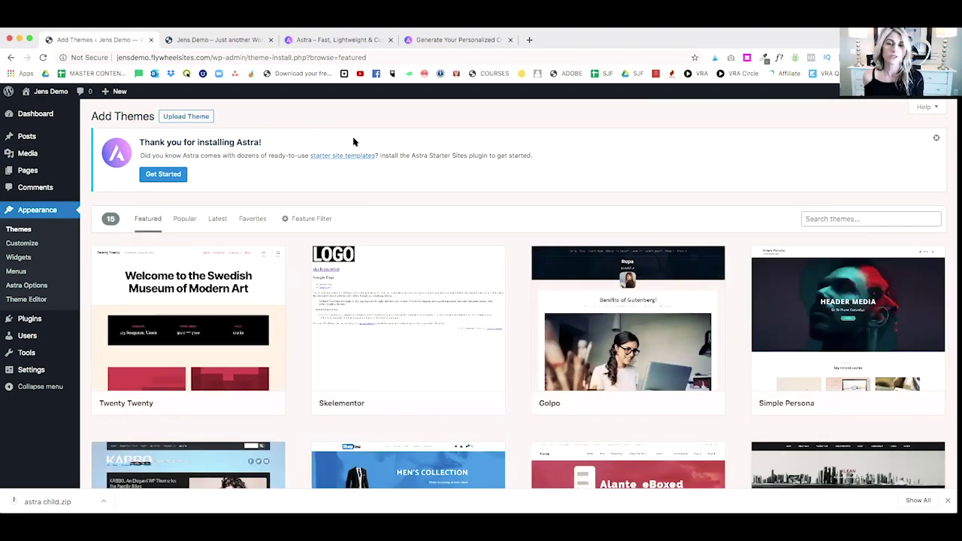
left_click(184, 117)
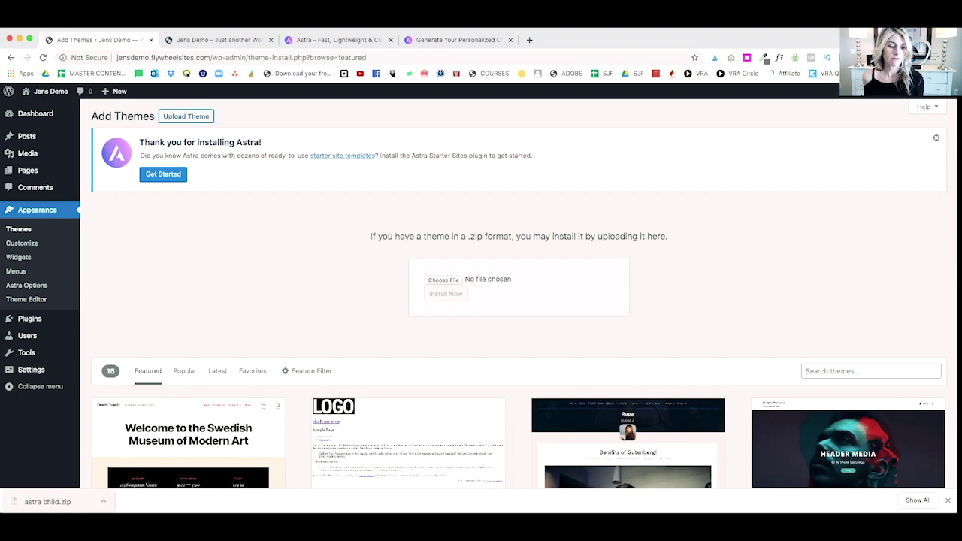
left_click_drag(45, 502, 445, 283)
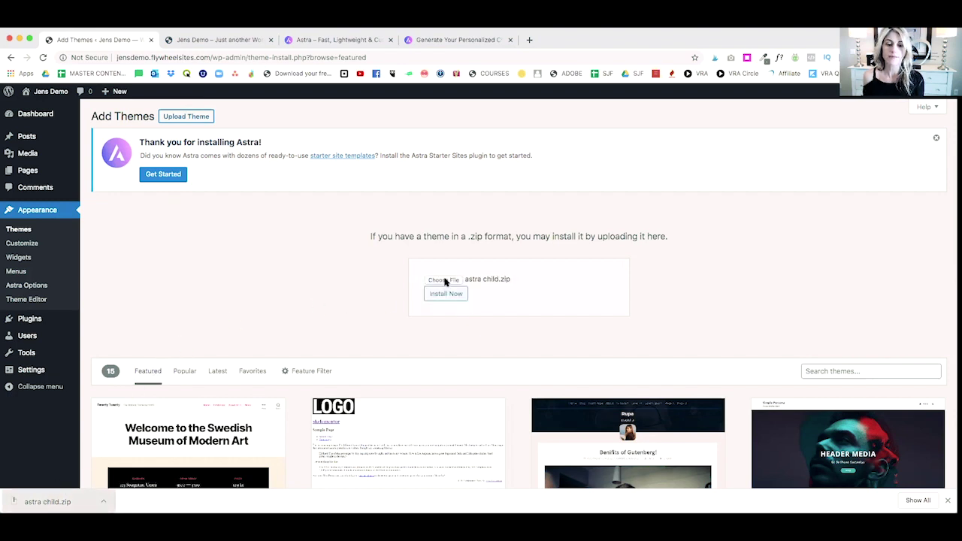
left_click(446, 293)
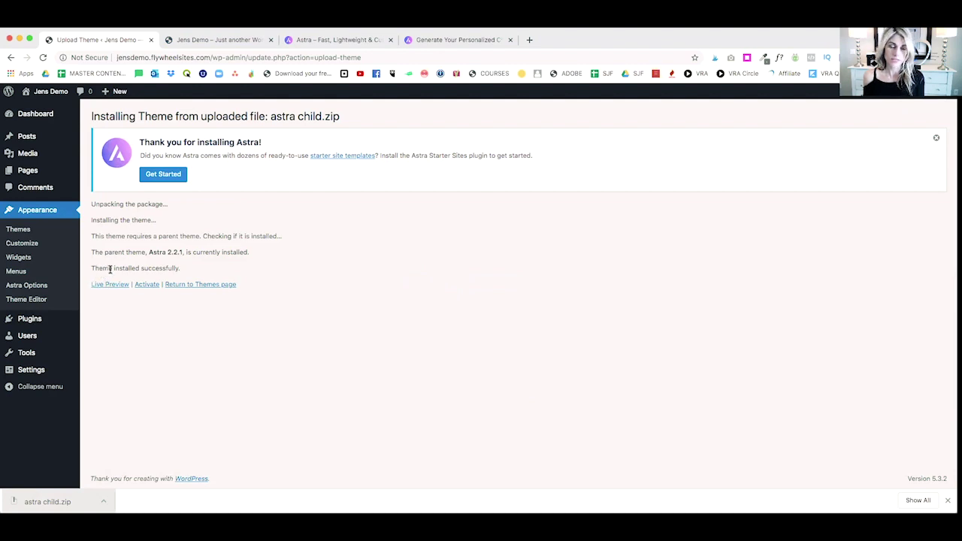
left_click(147, 285)
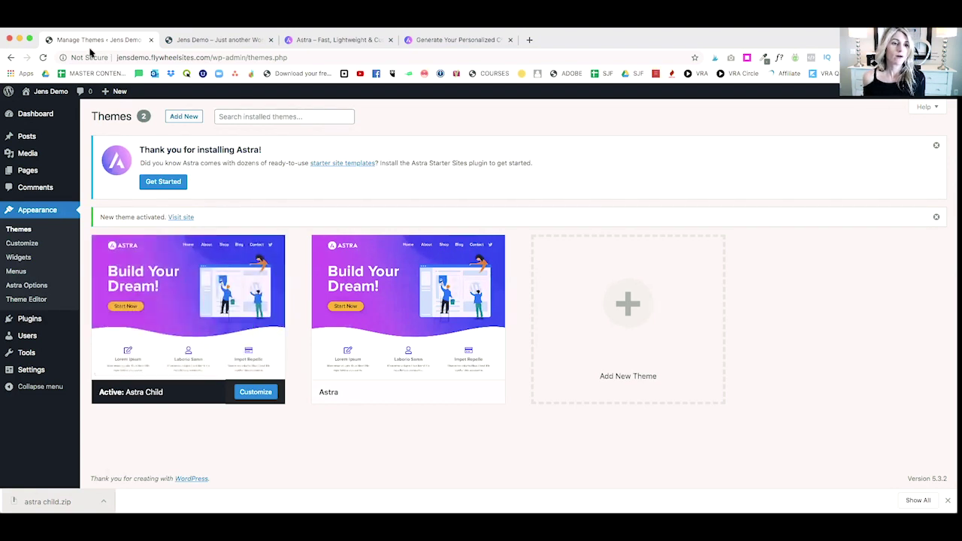
- View the front end in the Astra Child look, then return to the Dashboard via the admin-bar menu
left_click(41, 92)
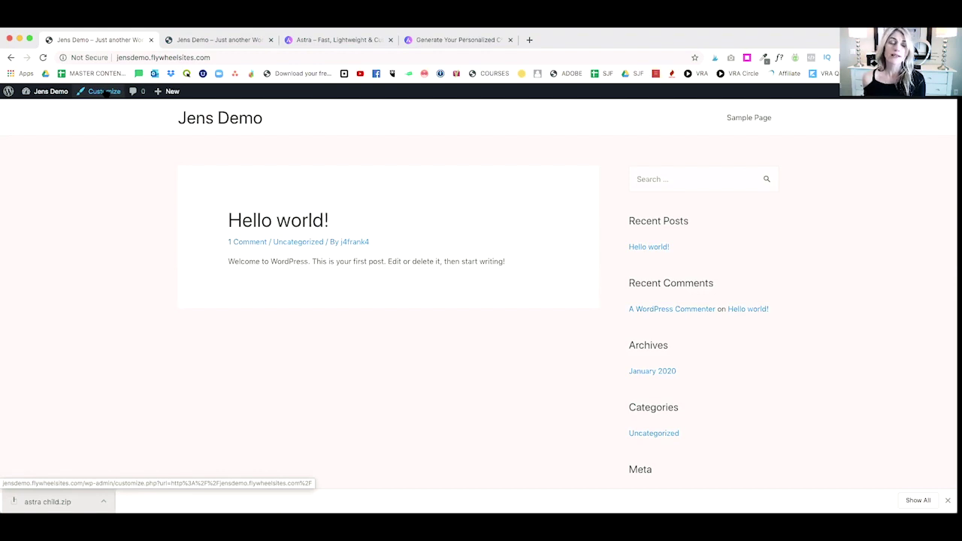
mouse_move(45, 91)
scroll(45, 105, "down", 1)
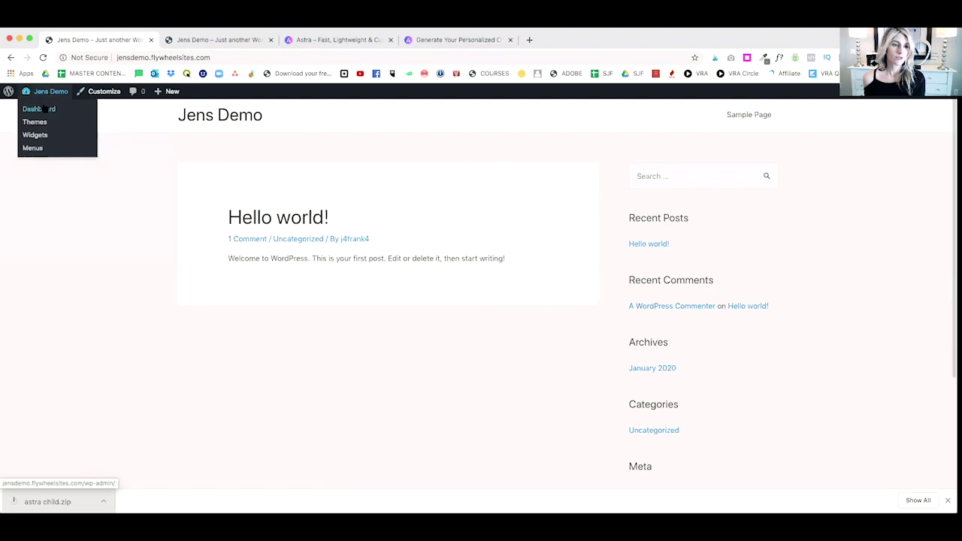
left_click(45, 109)
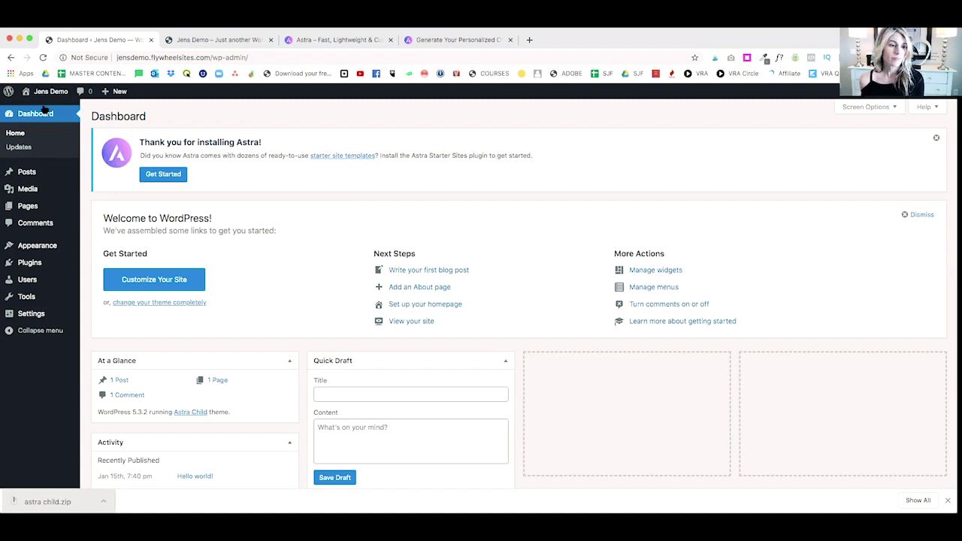
- From Appearance > Astra Options, install the starter sites importer plugin
mouse_move(41, 247)
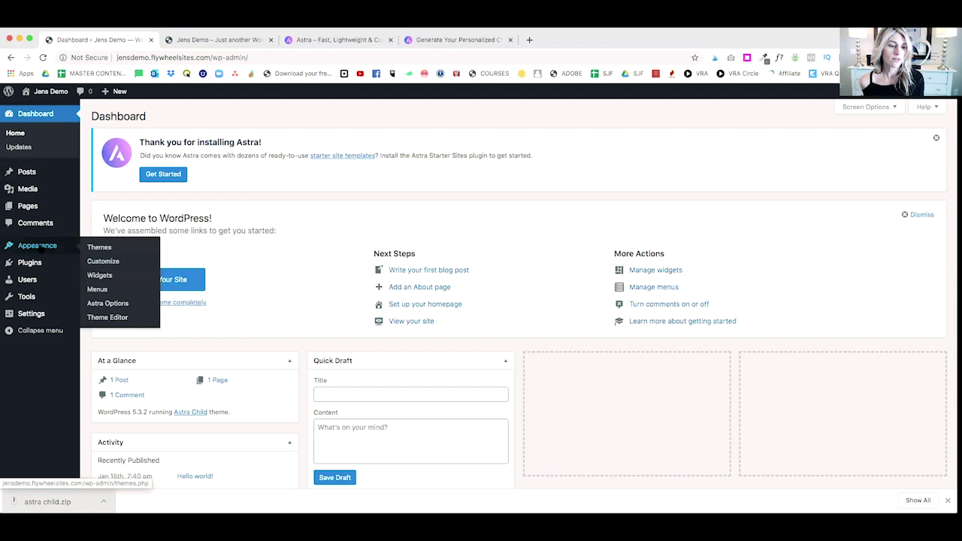
left_click(114, 304)
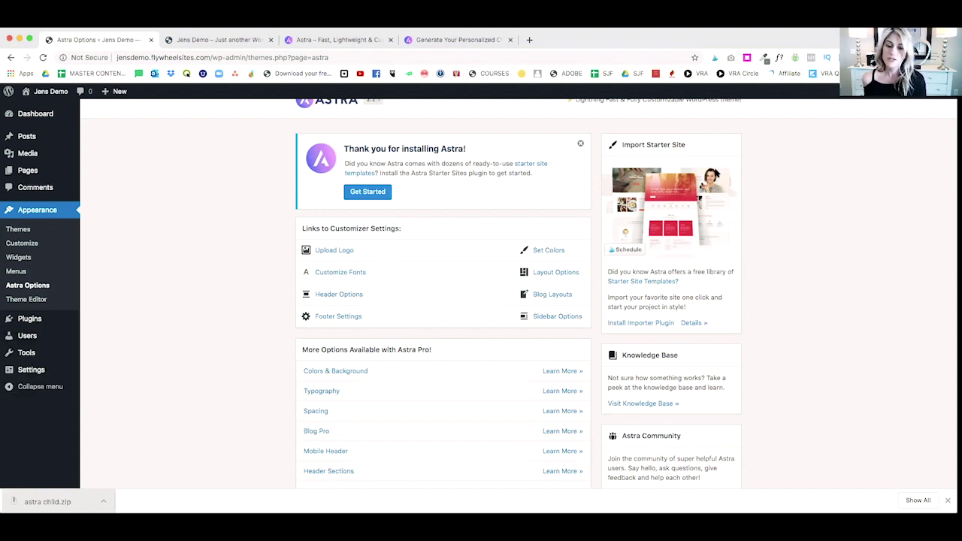
left_click(642, 323)
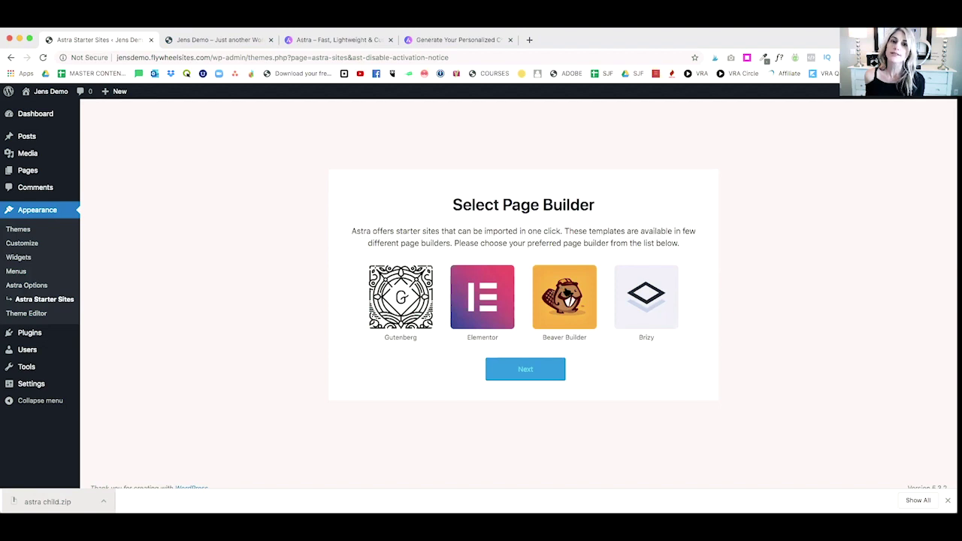
- Select Beaver Builder as the page builder and continue to the starter site templates
left_click(565, 293)
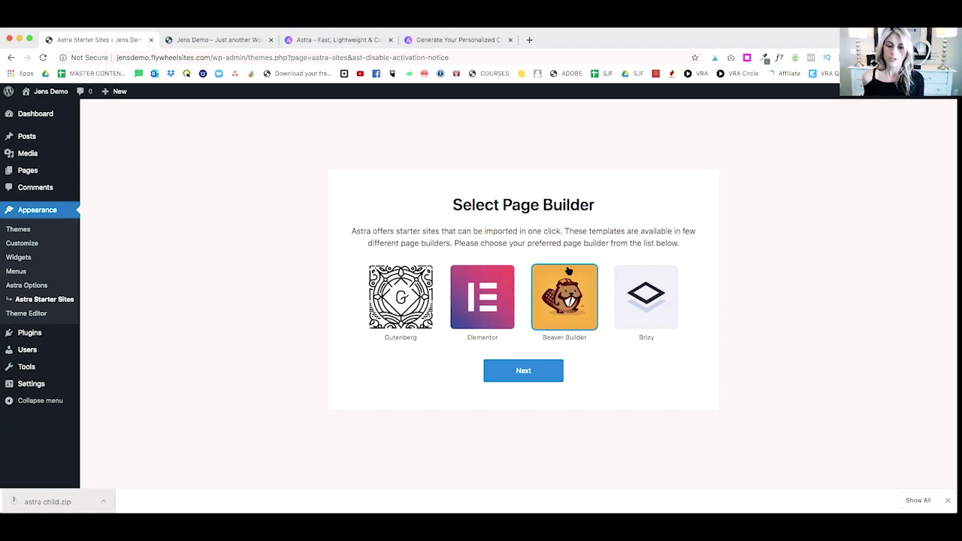
left_click(526, 370)
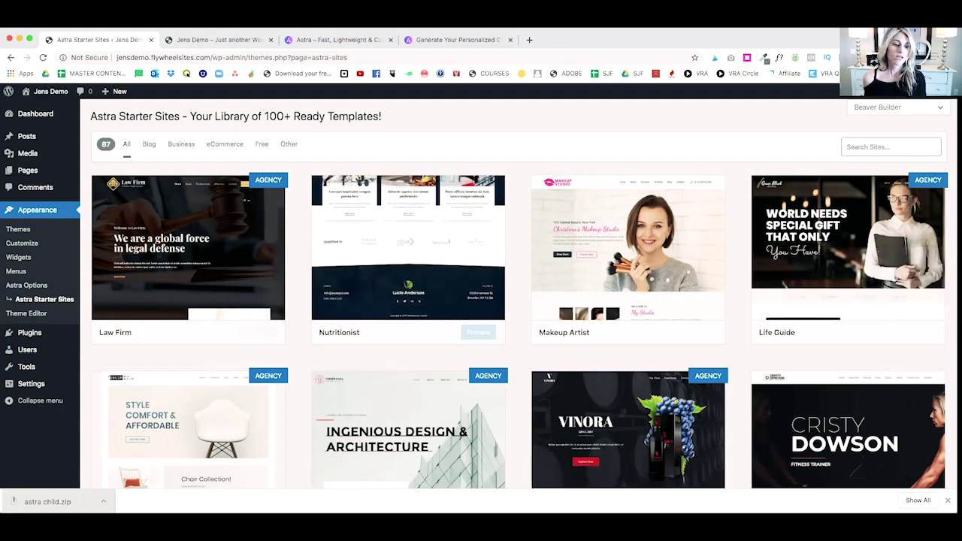
- Browse the template library and try the Blog and Business filters
scroll(410, 263, "down", 2)
scroll(406, 273, "down", 5)
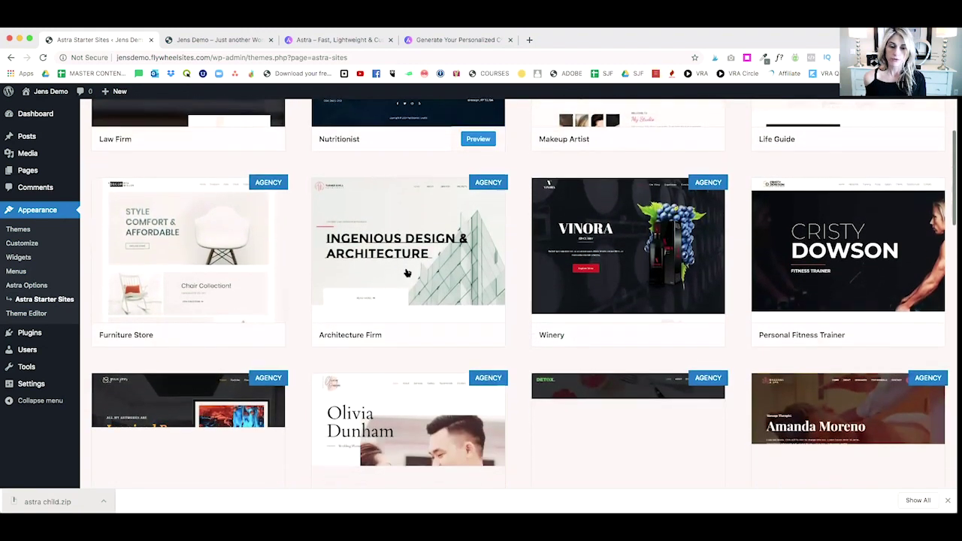
scroll(407, 273, "down", 6)
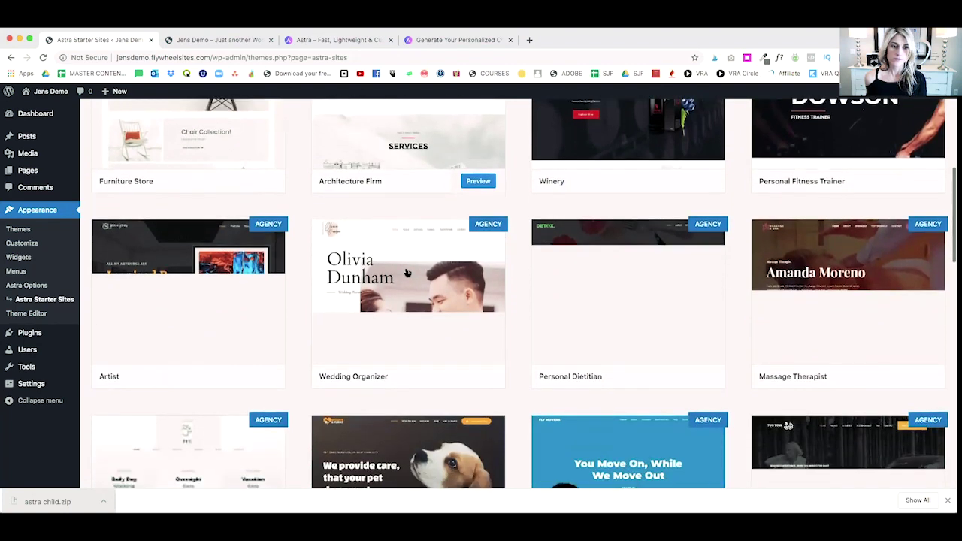
scroll(406, 273, "down", 5)
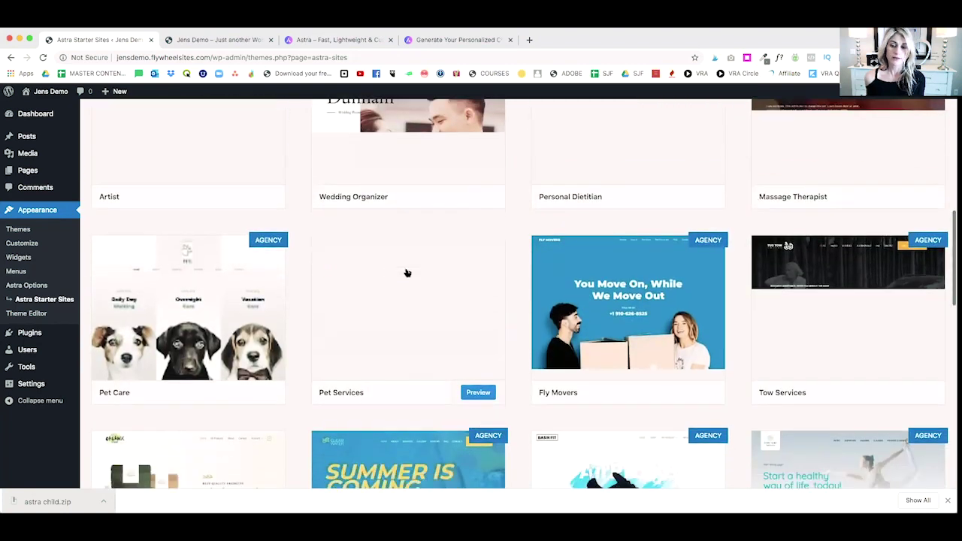
scroll(406, 273, "up", 20)
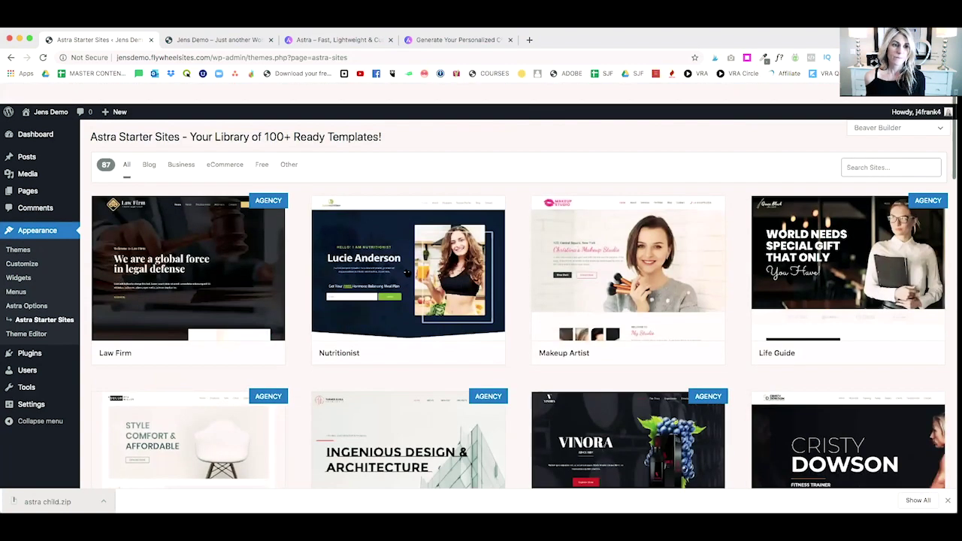
left_click(146, 143)
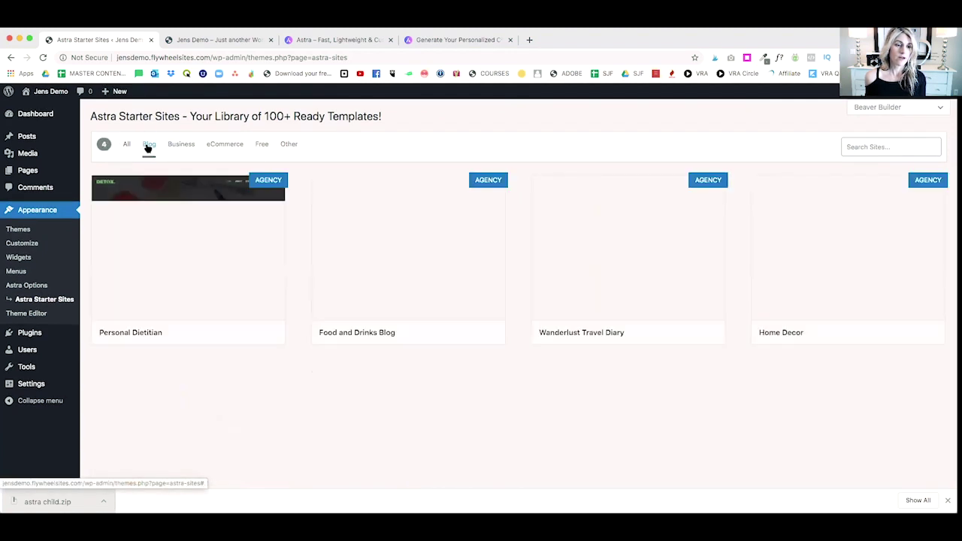
left_click(181, 148)
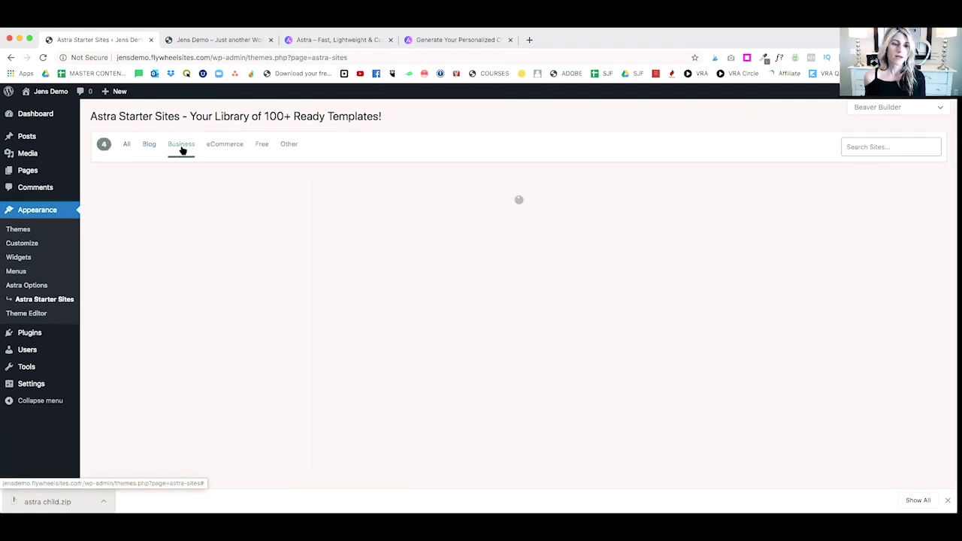
- Filter to eCommerce and scroll through its 11 templates
left_click(224, 147)
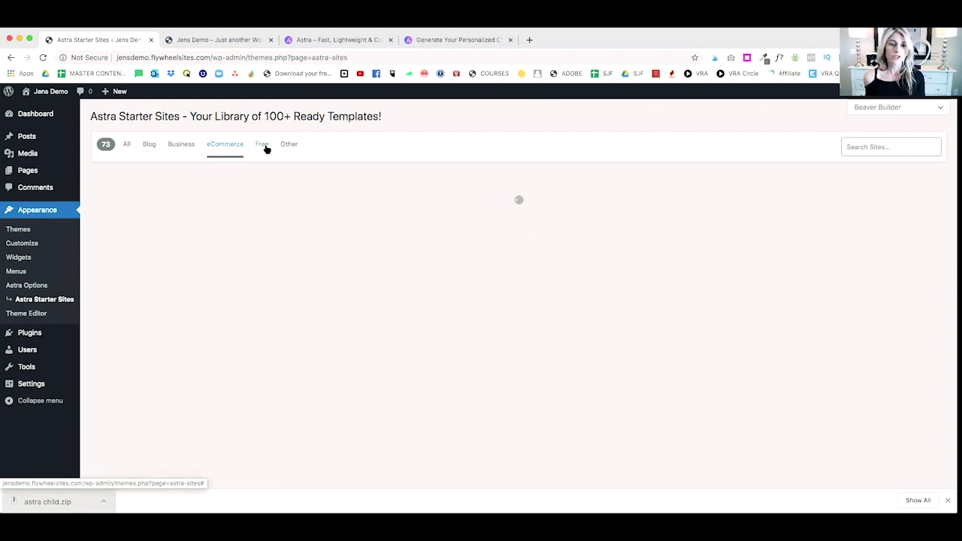
mouse_move(276, 182)
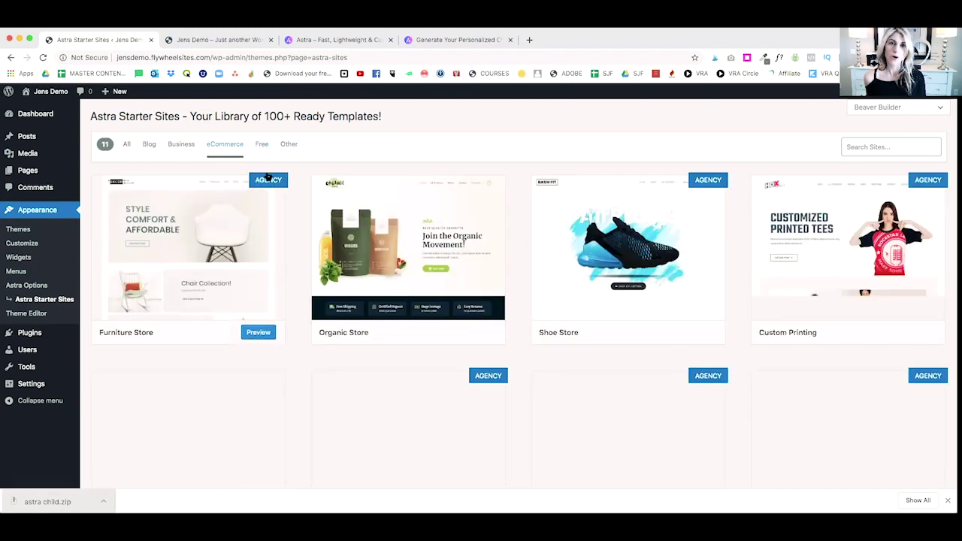
scroll(268, 178, "down", 1)
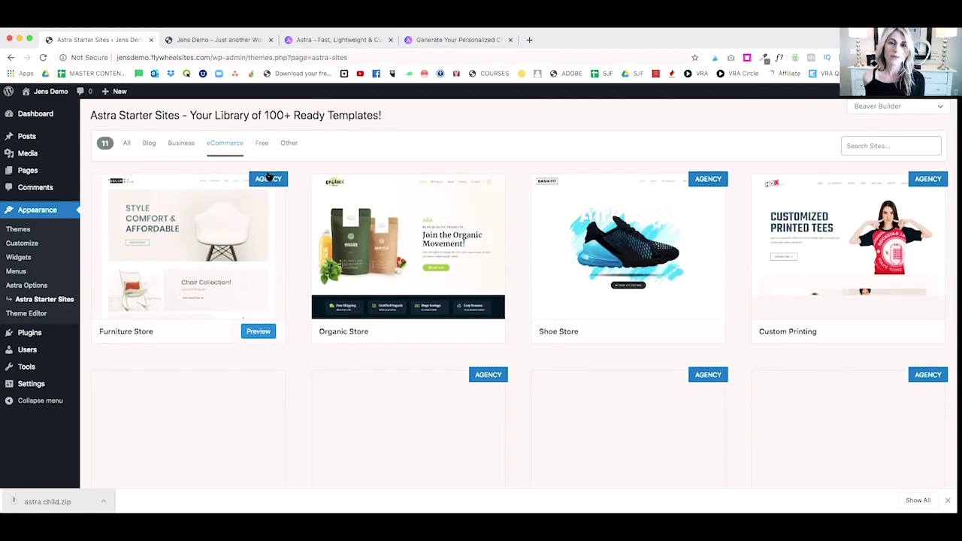
scroll(268, 178, "up", 1)
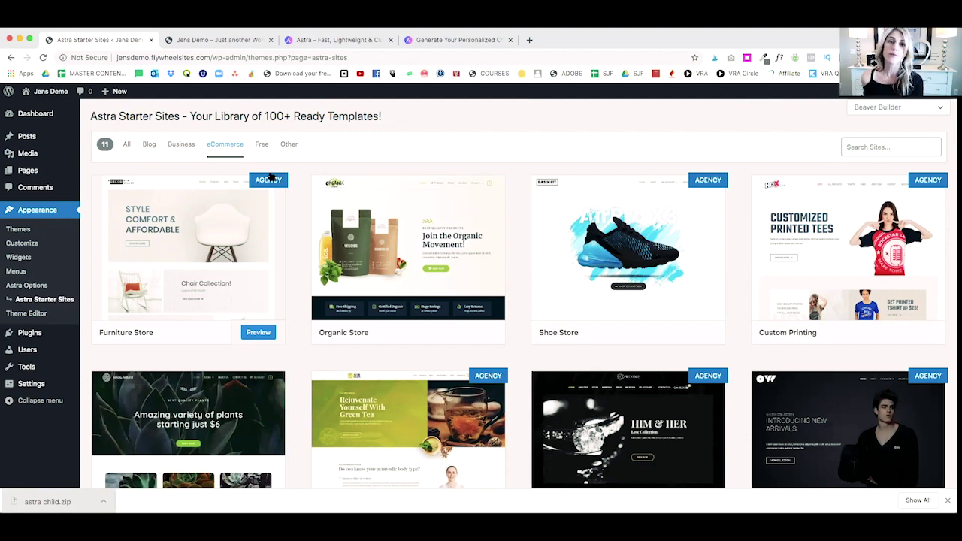
scroll(353, 229, "down", 2)
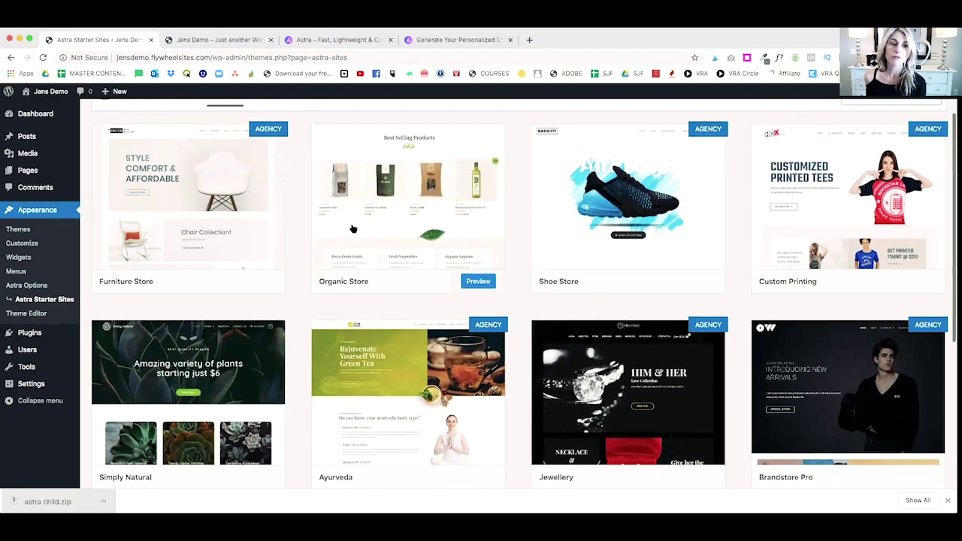
scroll(353, 228, "down", 1)
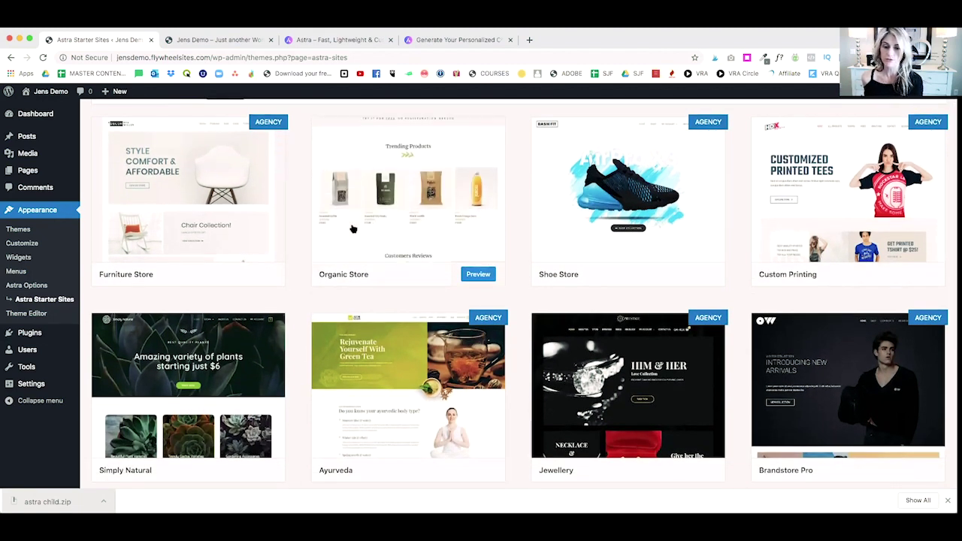
- Open the Nutritionist template and scroll through its preview and import options
scroll(554, 268, "up", 5)
left_click(452, 222)
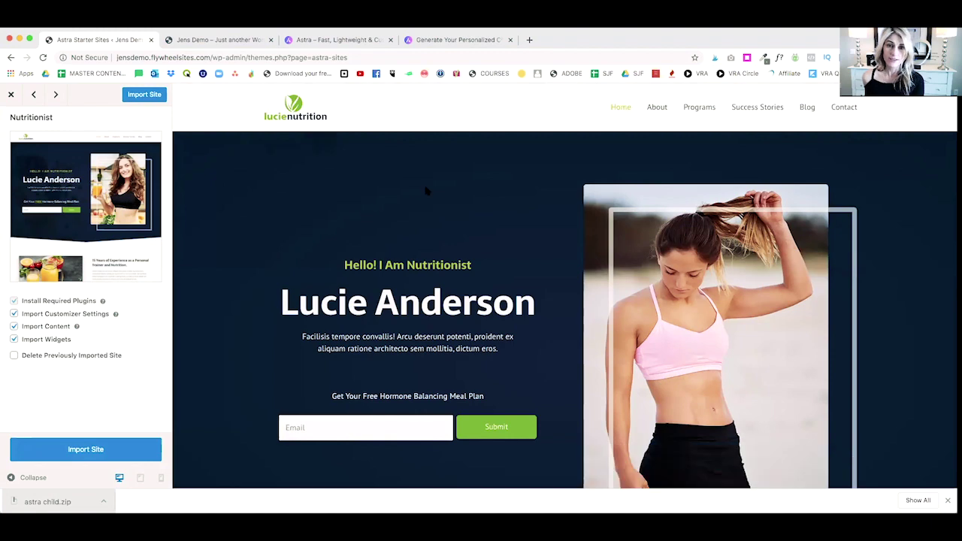
scroll(426, 192, "down", 2)
scroll(426, 192, "down", 10)
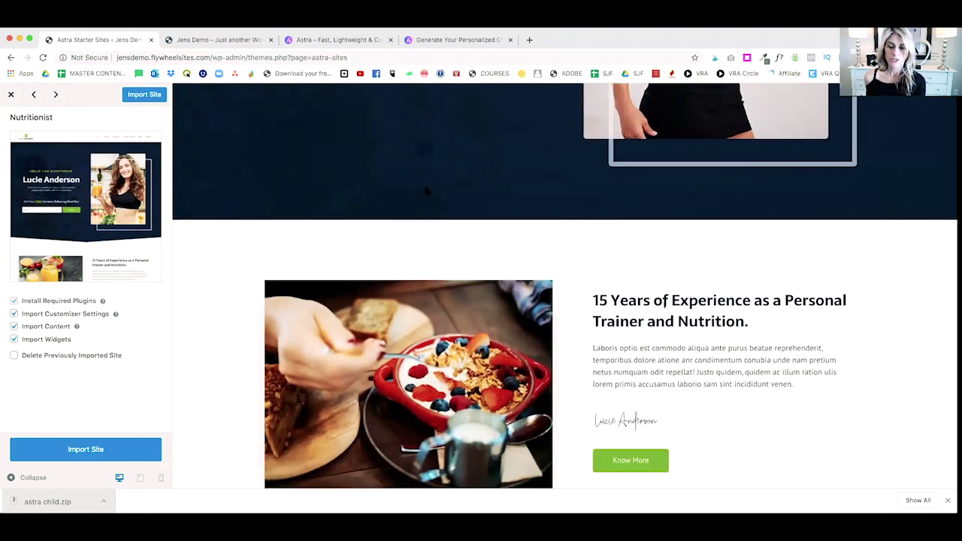
scroll(425, 192, "down", 7)
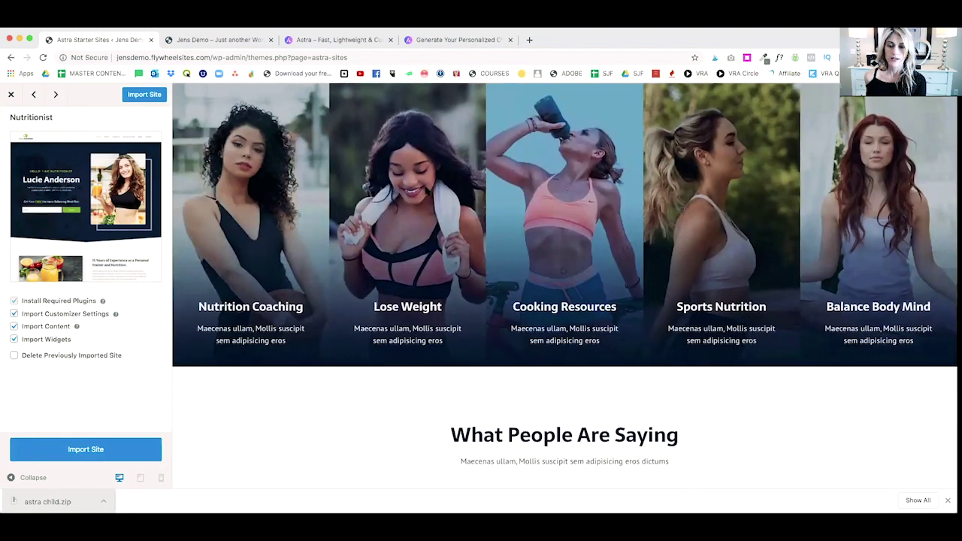
scroll(425, 190, "down", 8)
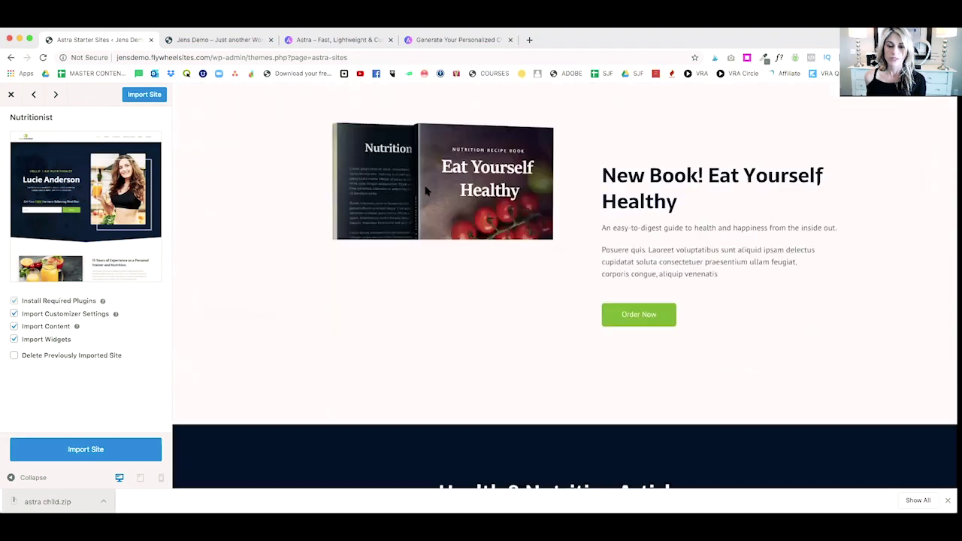
scroll(425, 191, "down", 8)
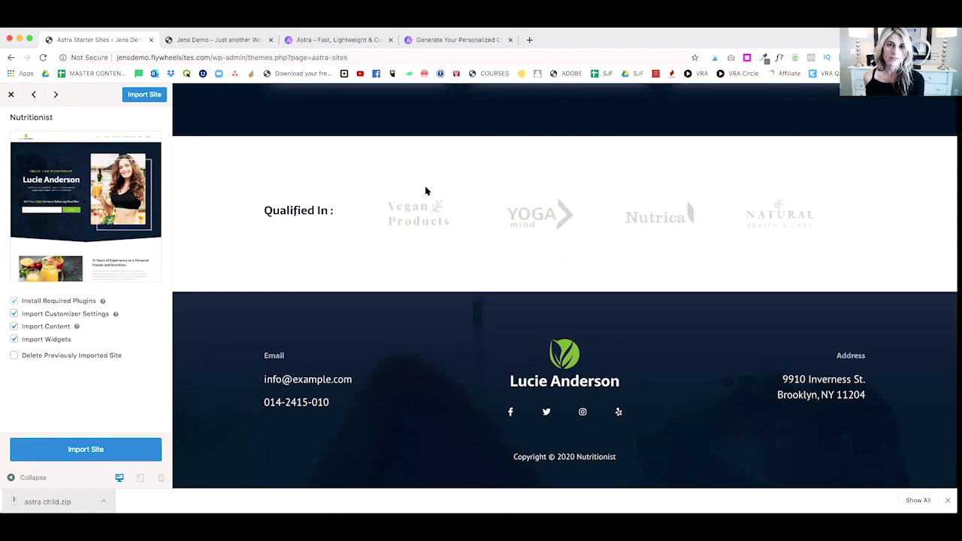
scroll(425, 191, "up", 20)
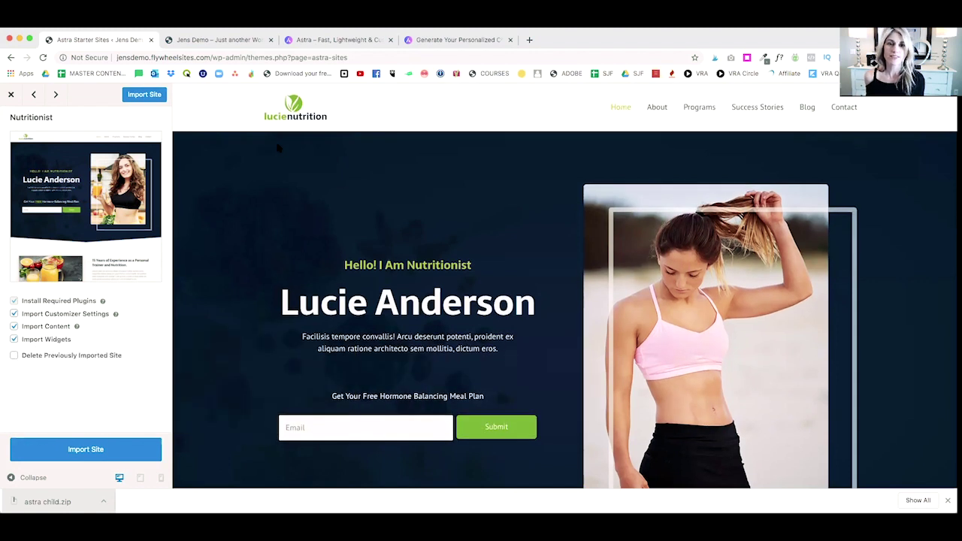
scroll(286, 146, "down", 1)
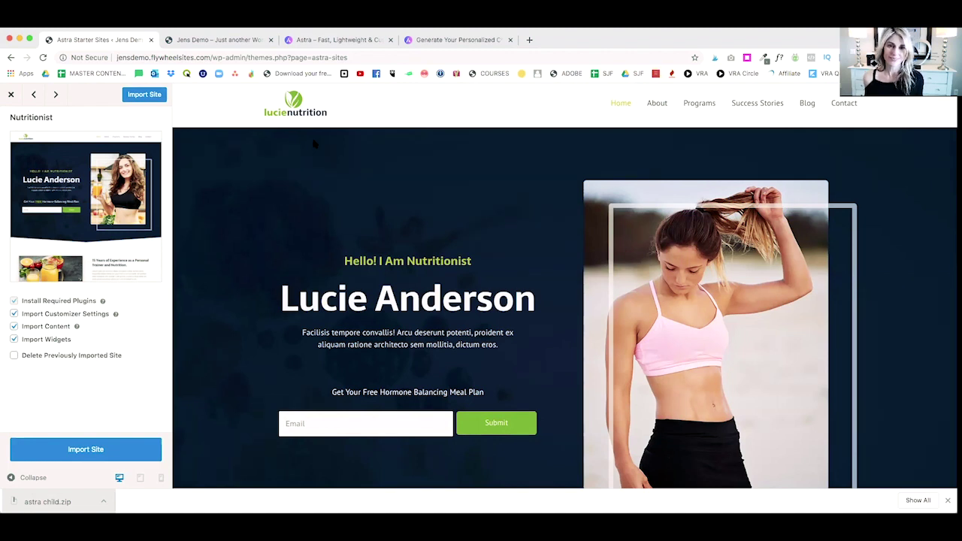
scroll(314, 143, "down", 1)
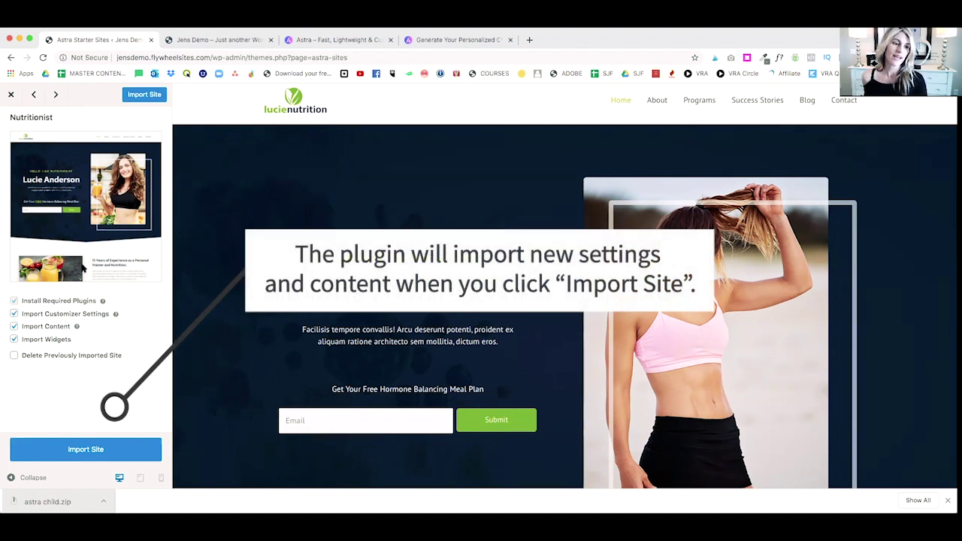
- Mark the previously imported site for deletion during the Nutritionist import
left_click(14, 356)
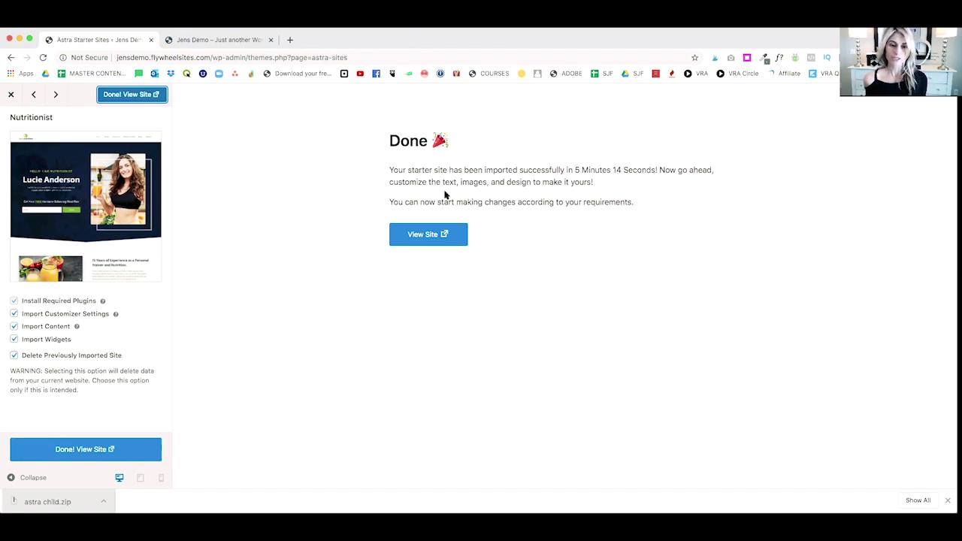
- View the imported Nutritionist site in a new tab, scrolling to the footer and back up
left_click(434, 234)
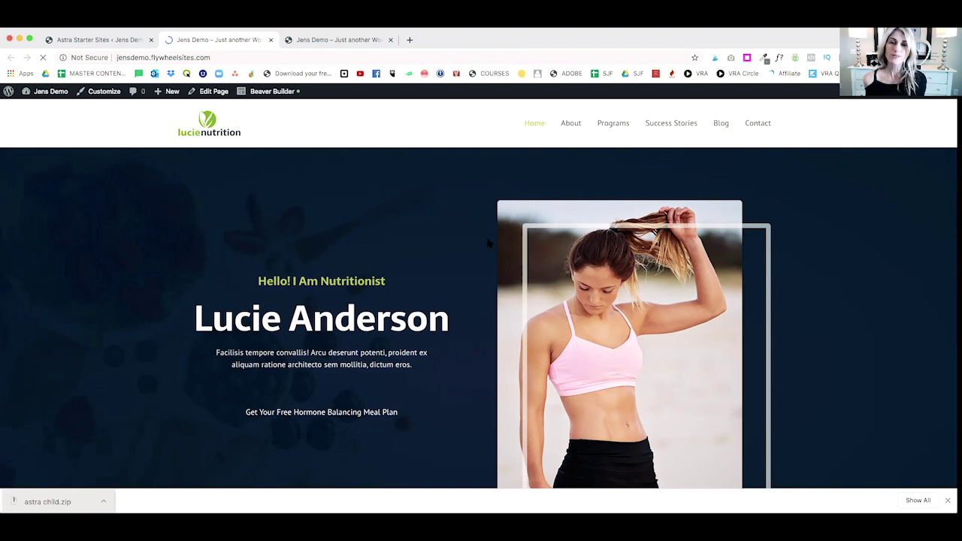
scroll(487, 243, "down", 5)
scroll(487, 242, "down", 9)
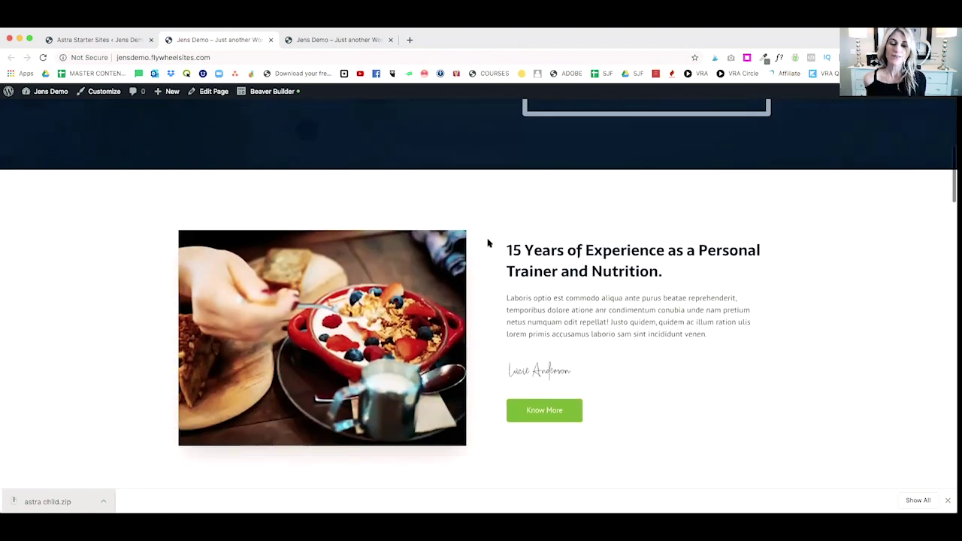
scroll(488, 243, "down", 12)
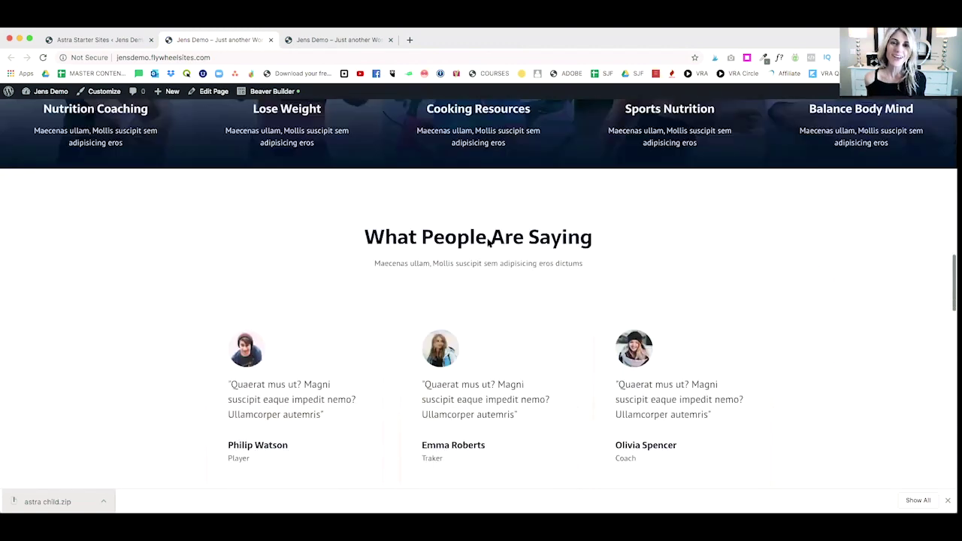
scroll(487, 242, "down", 7)
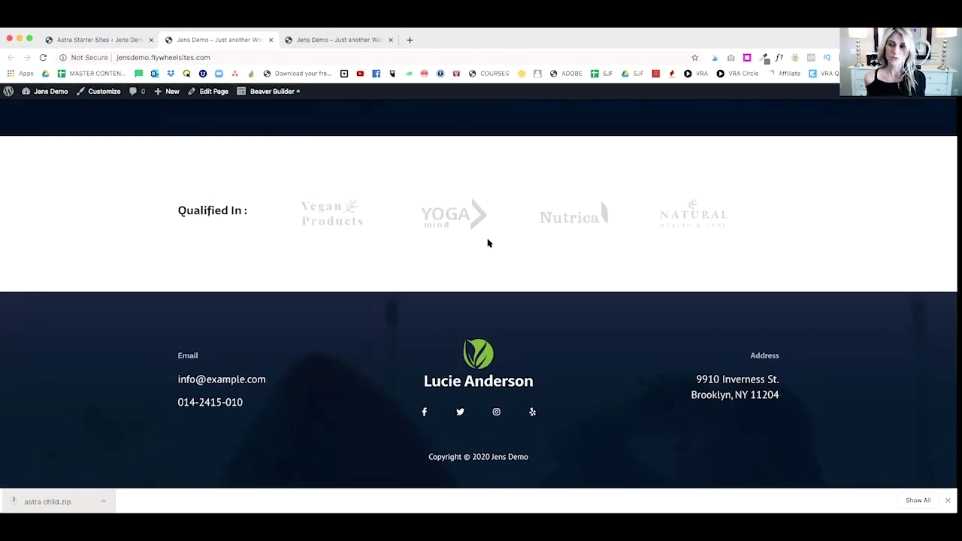
scroll(488, 243, "up", 20)
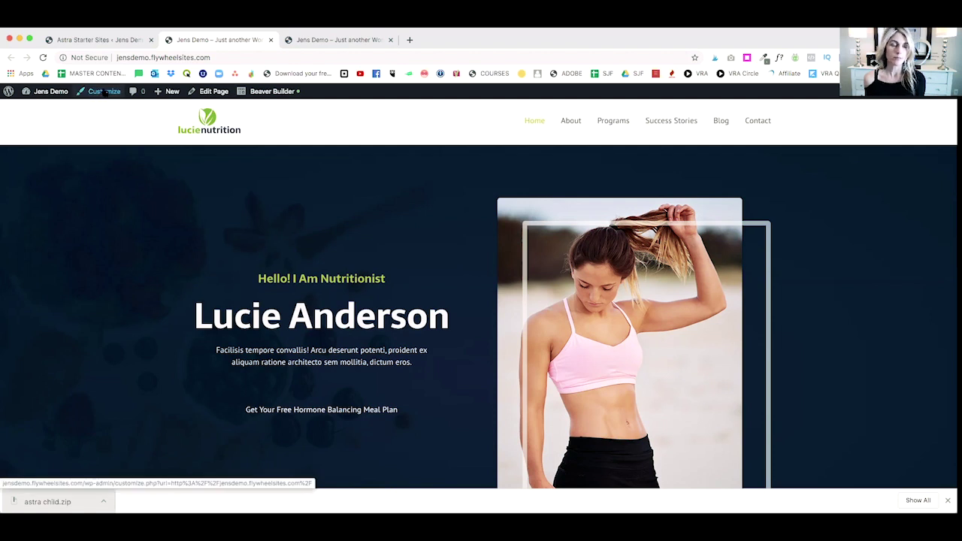
- Launch the site Customizer and peek at its Global settings before returning to the main menu
scroll(104, 91, "down", 1)
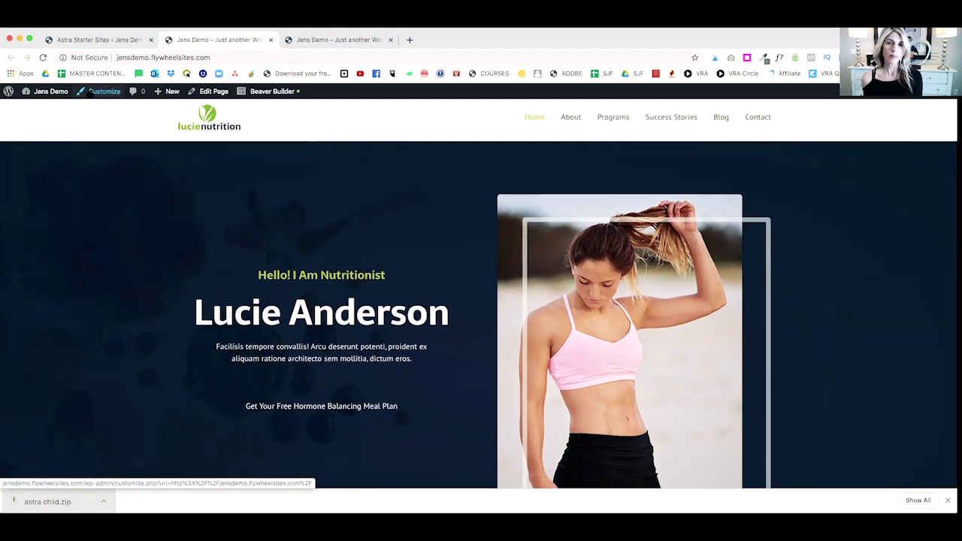
left_click(90, 94)
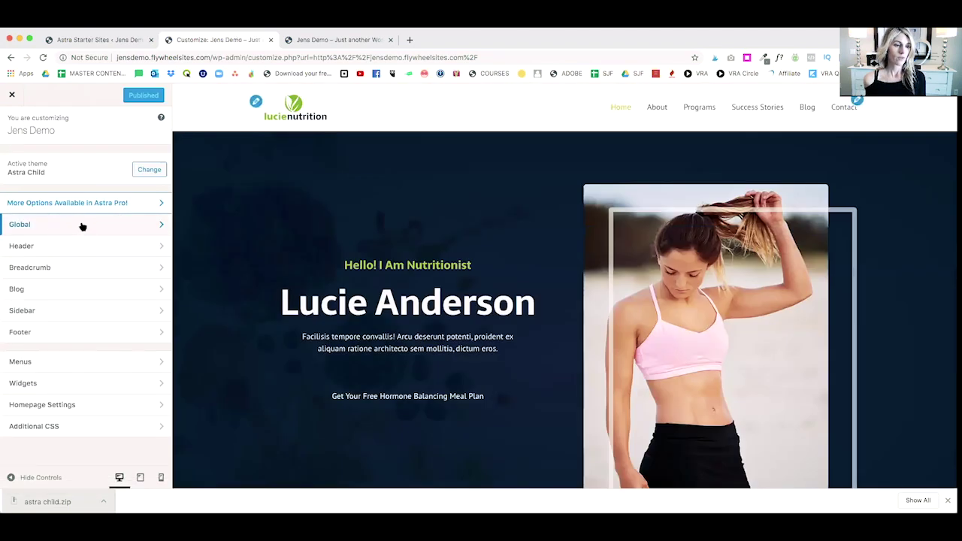
left_click(60, 226)
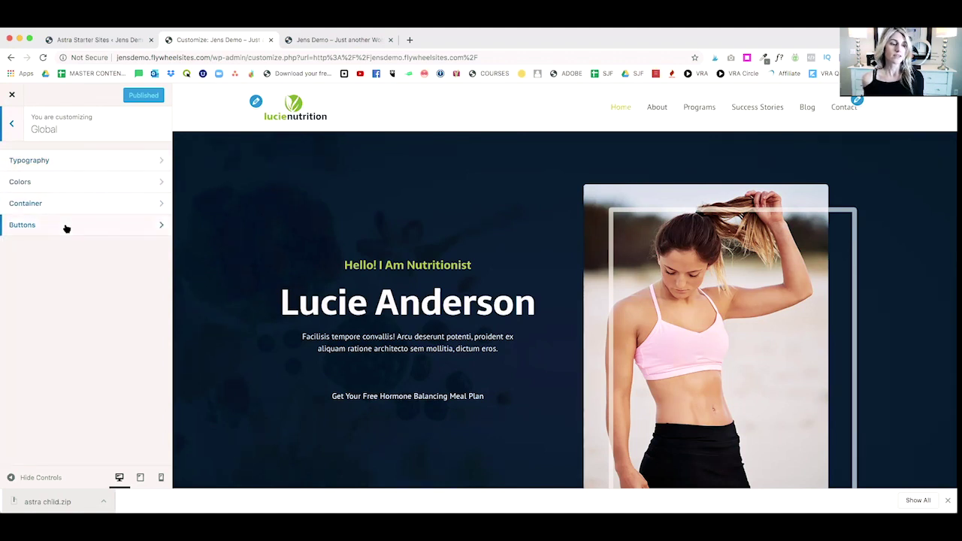
left_click(12, 124)
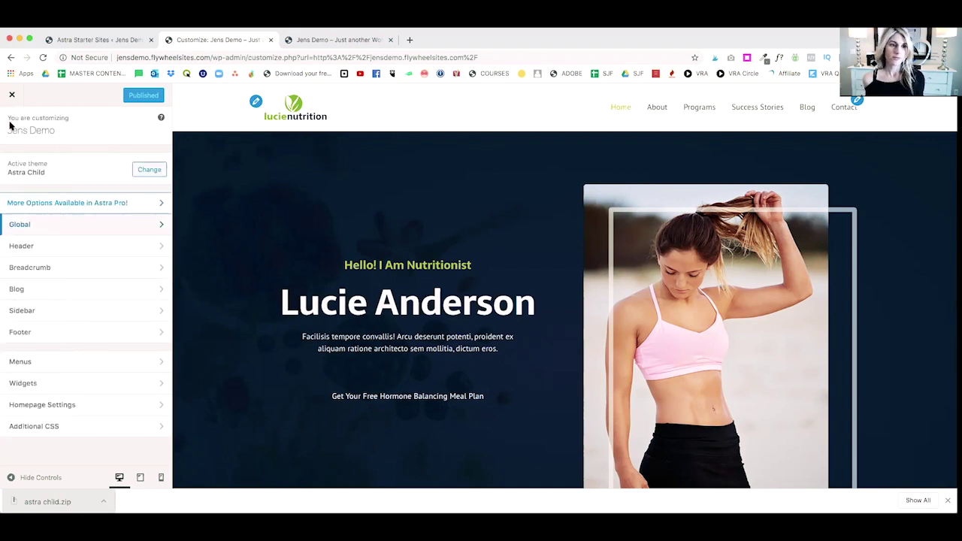
- Review the Header's Site Identity settings, scrolling through the site logo, title and tagline fields
left_click(48, 248)
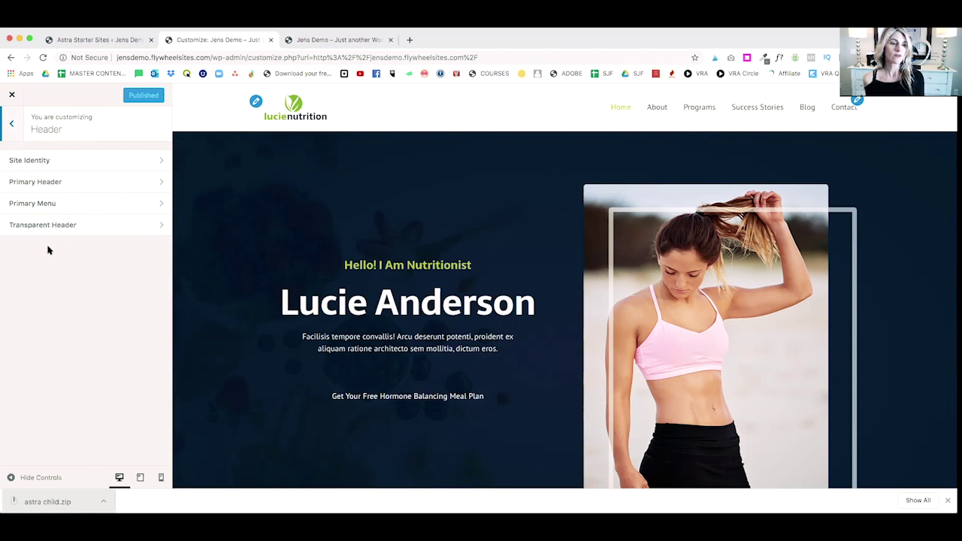
left_click(48, 161)
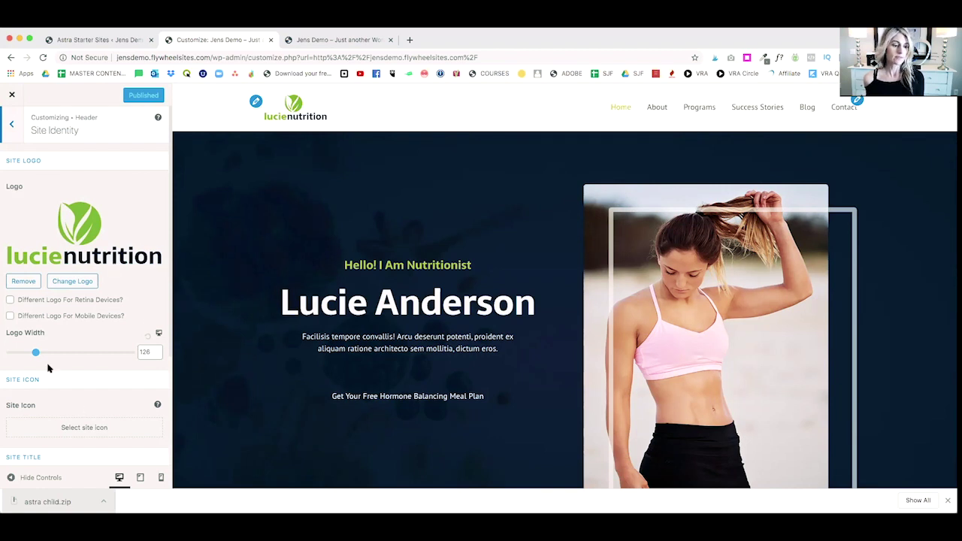
scroll(51, 391, "down", 4)
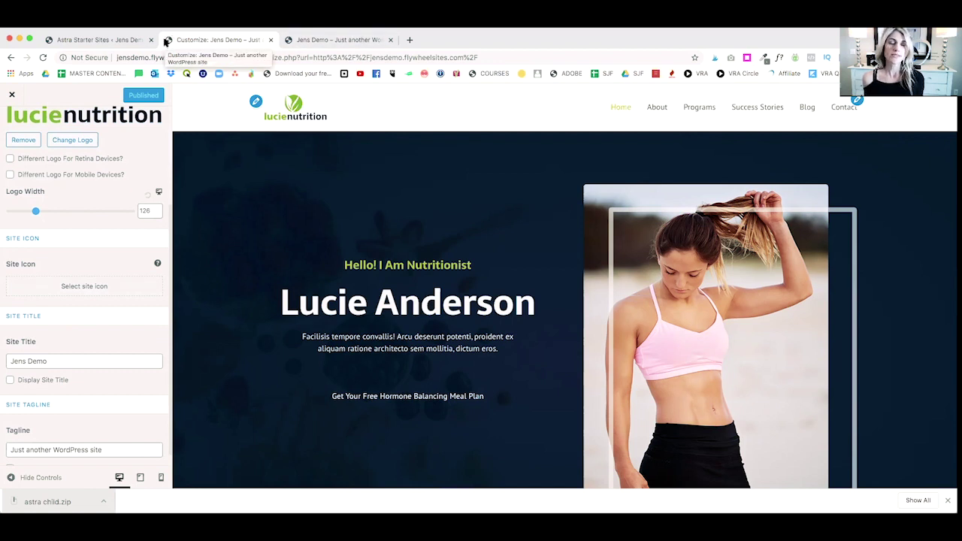
scroll(121, 229, "up", 3)
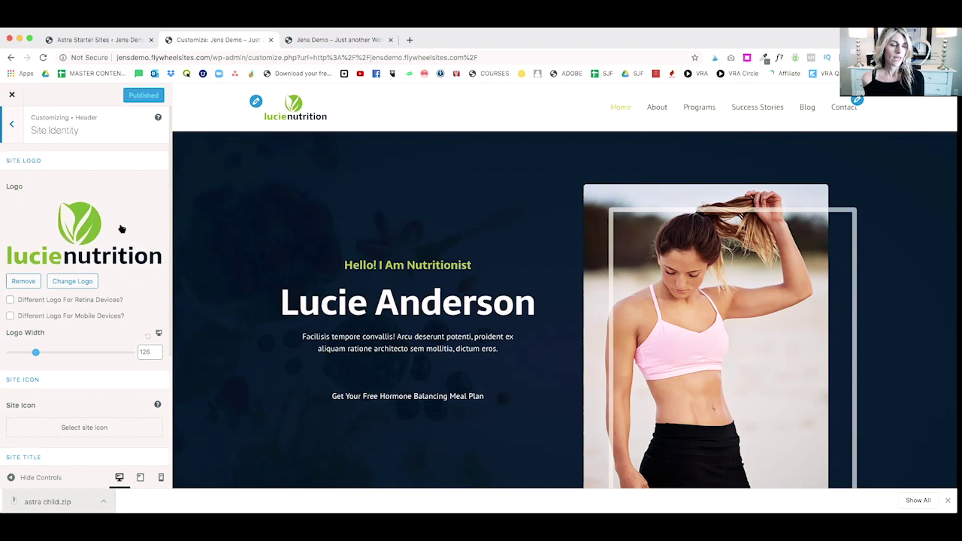
scroll(121, 228, "down", 3)
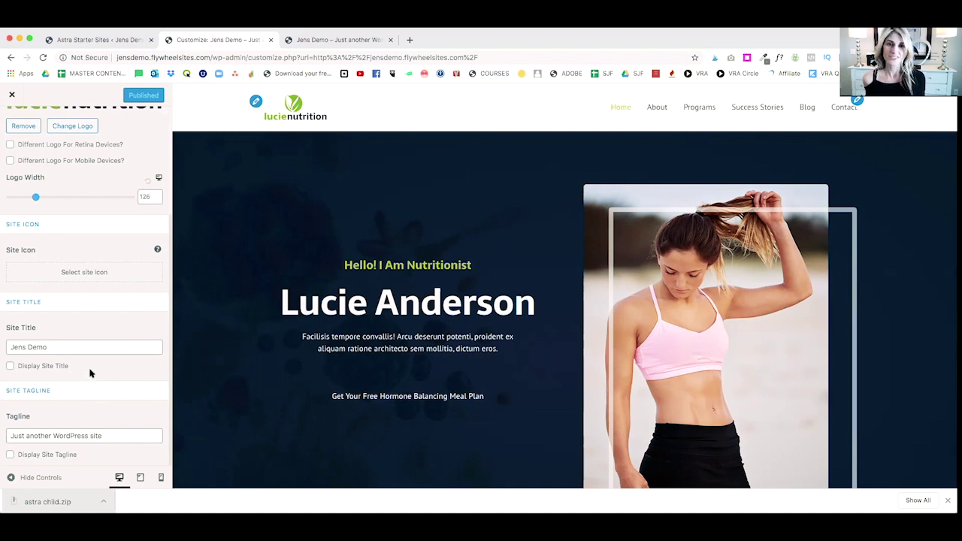
scroll(112, 334, "up", 4)
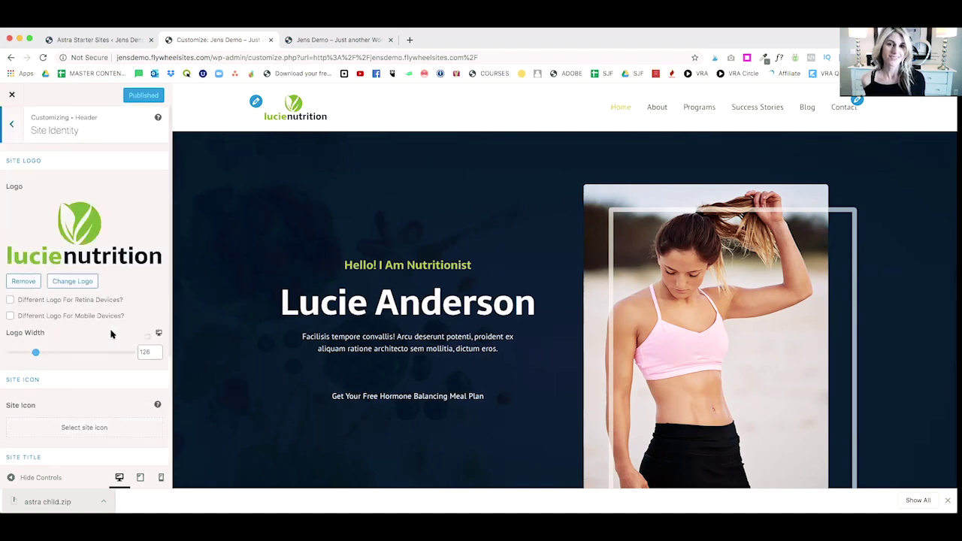
- Inspect the Primary Header, Primary Menu and Transparent Header settings, then return to the Customizer root
left_click(13, 126)
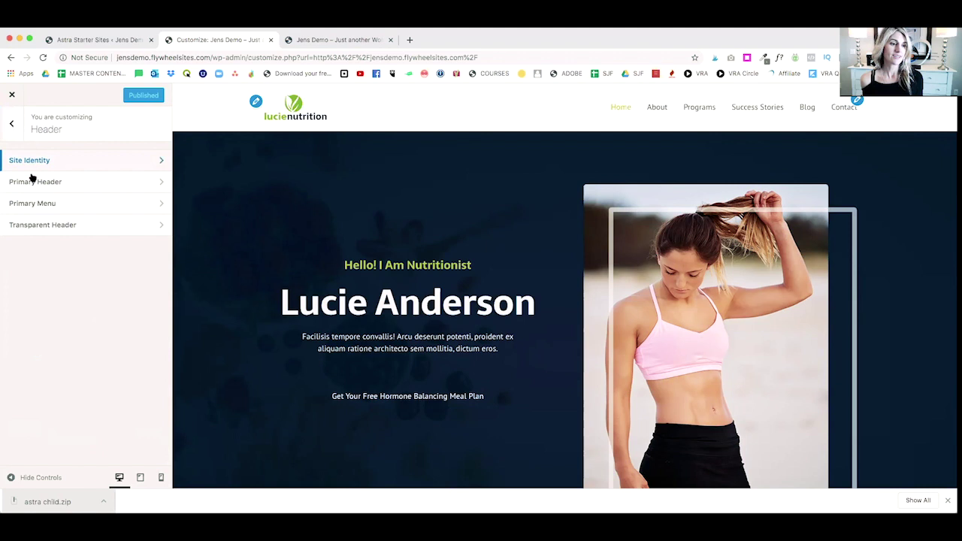
left_click(58, 184)
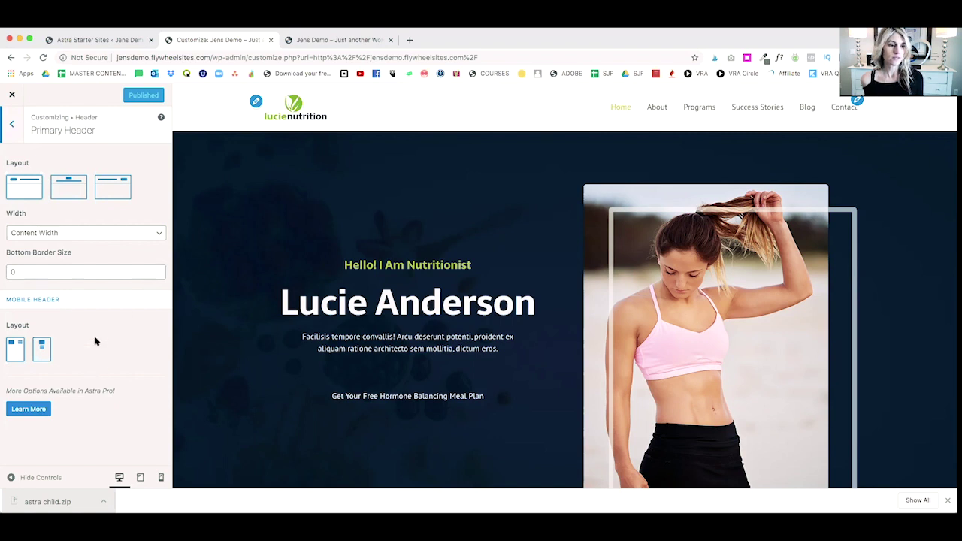
left_click(10, 123)
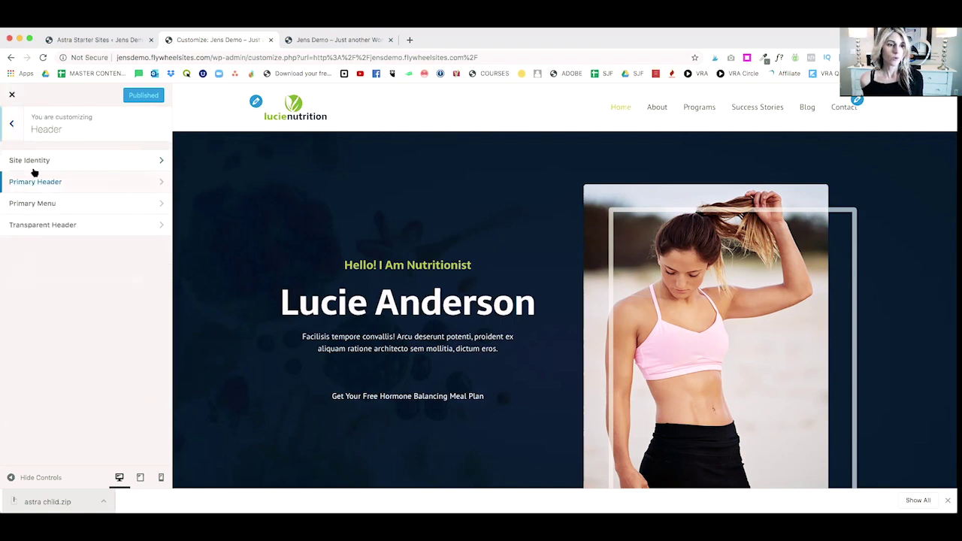
left_click(34, 202)
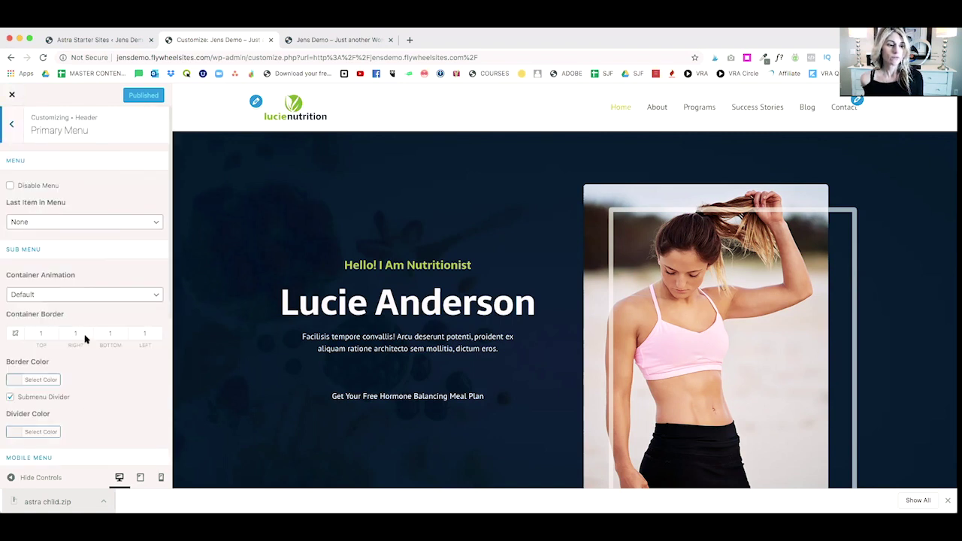
left_click(19, 132)
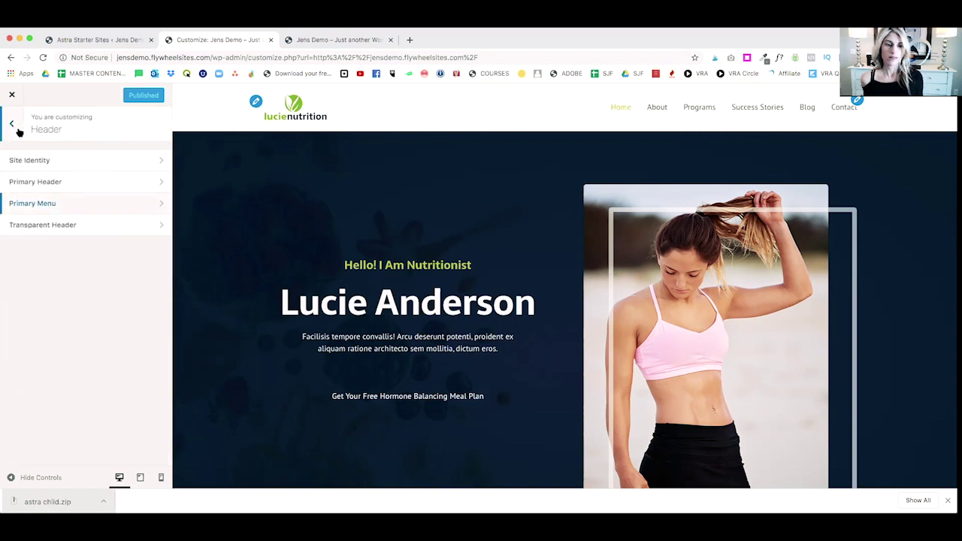
left_click(39, 227)
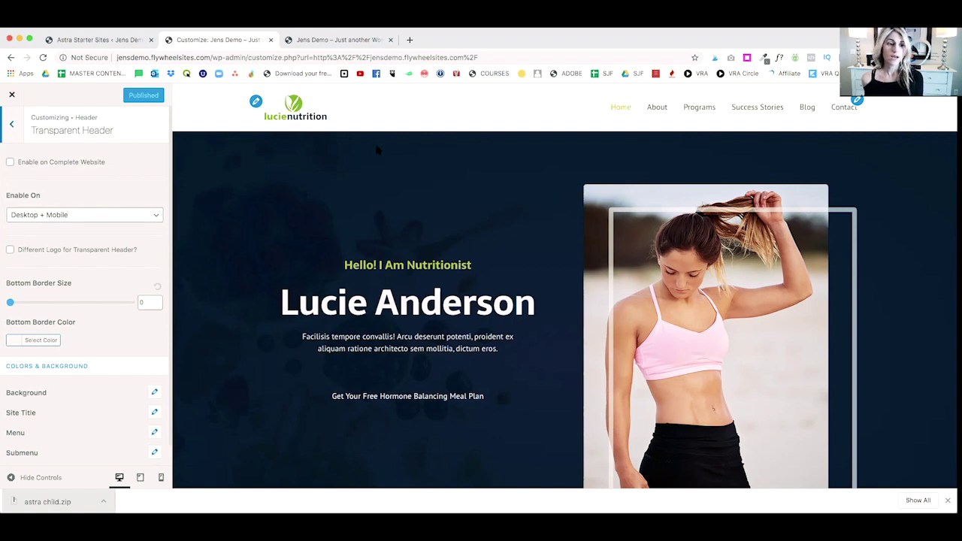
left_click(12, 125)
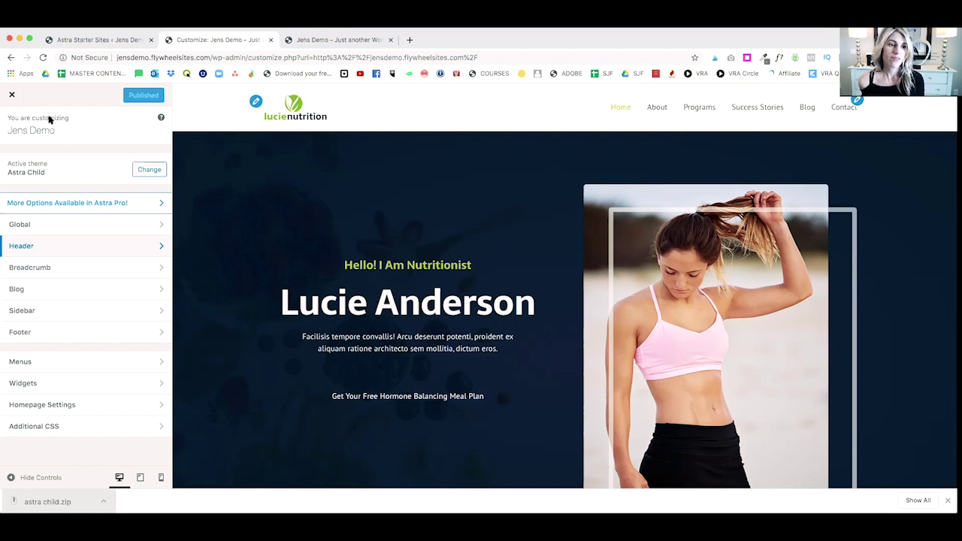
- Exit the Customizer back to the live Nutritionist home page
left_click(12, 97)
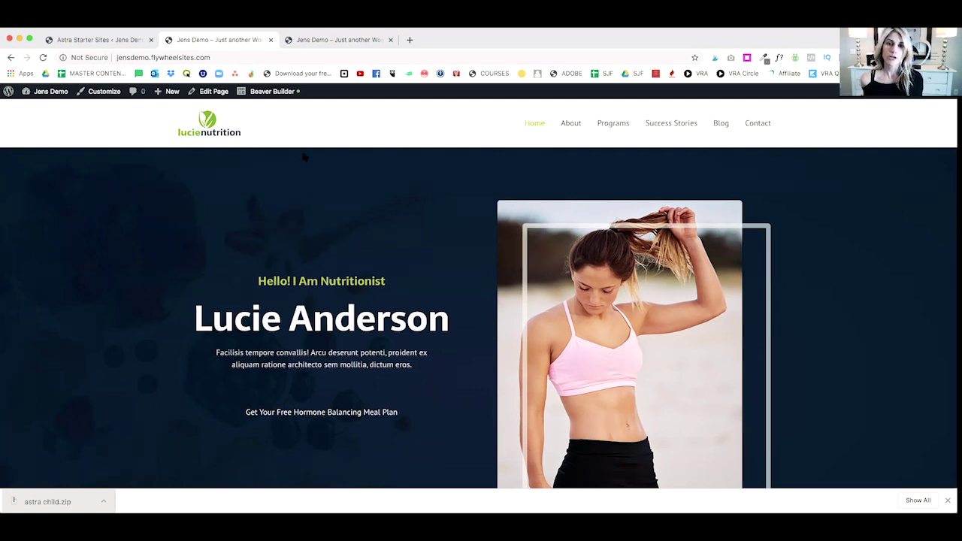
- Launch Beaver Builder on the Home page and skip its welcome tour
left_click(269, 94)
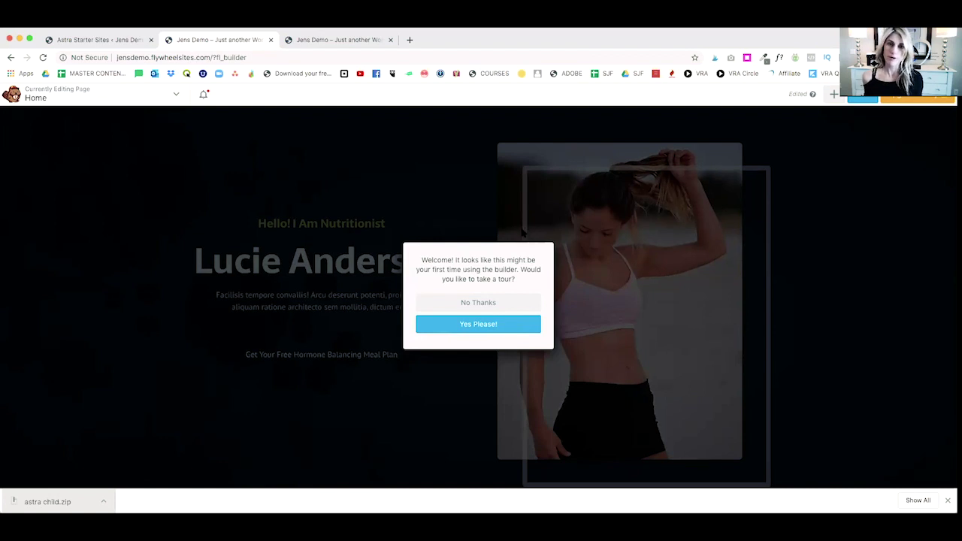
left_click(475, 302)
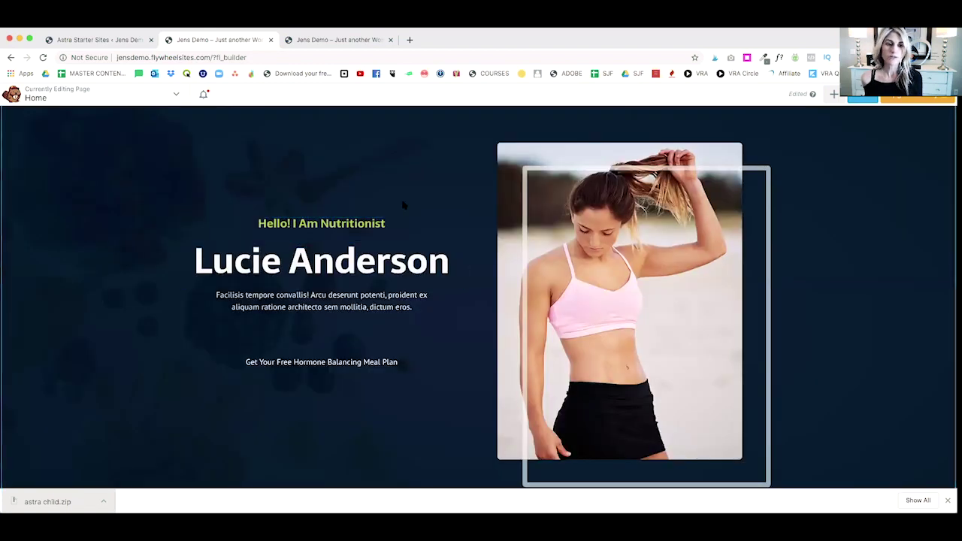
- Bring up the hero photo's Image / Icon settings and review its Full Size 564 x 700 centered image
scroll(419, 197, "down", 5)
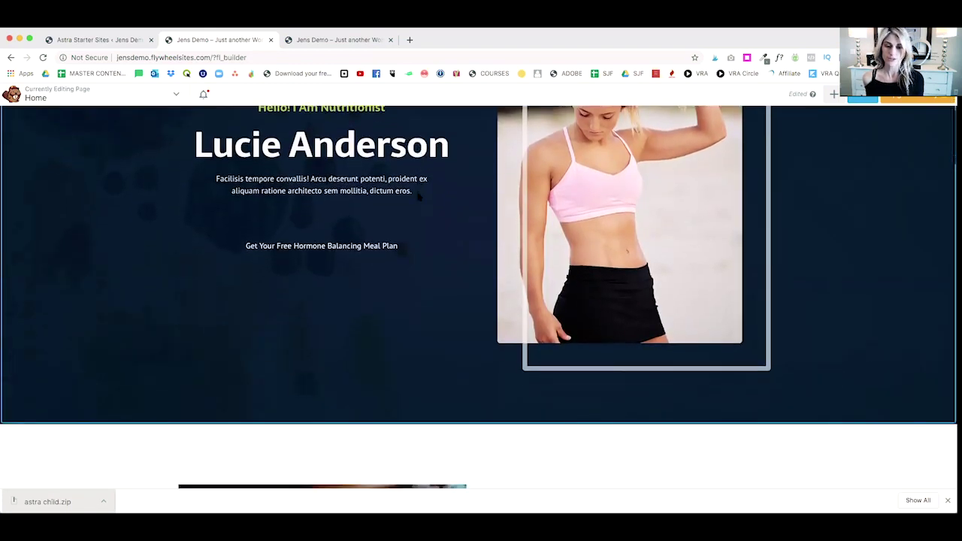
scroll(418, 197, "up", 5)
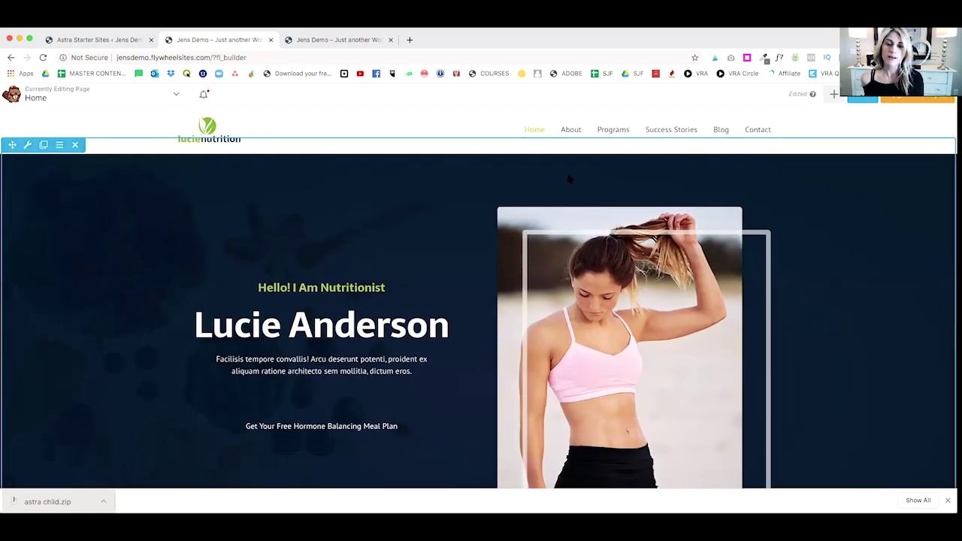
mouse_move(542, 218)
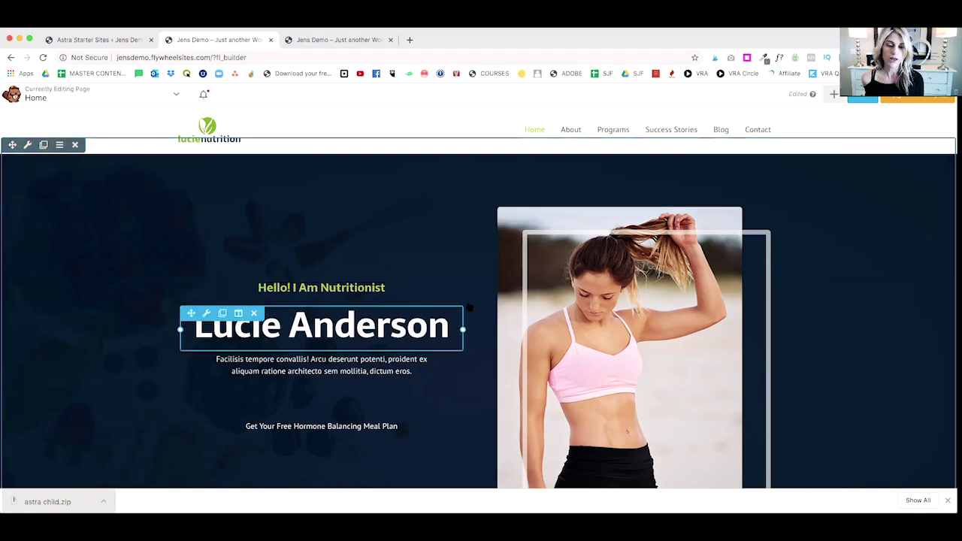
scroll(540, 255, "down", 2)
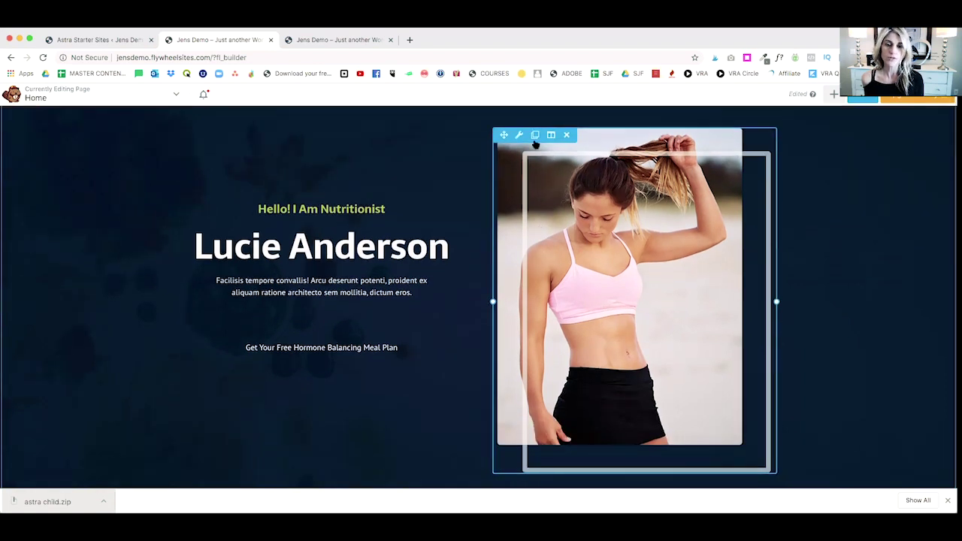
left_click(610, 208)
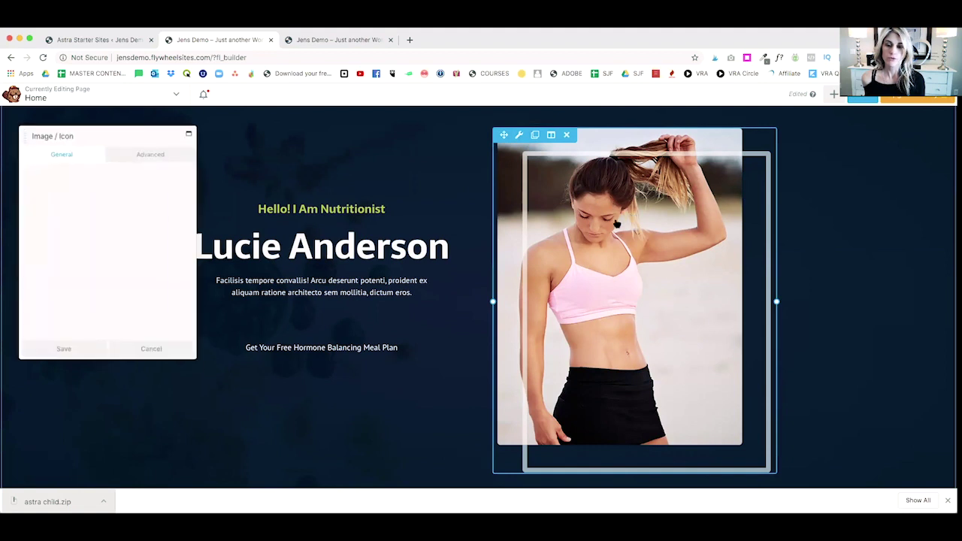
left_click_drag(49, 129, 232, 122)
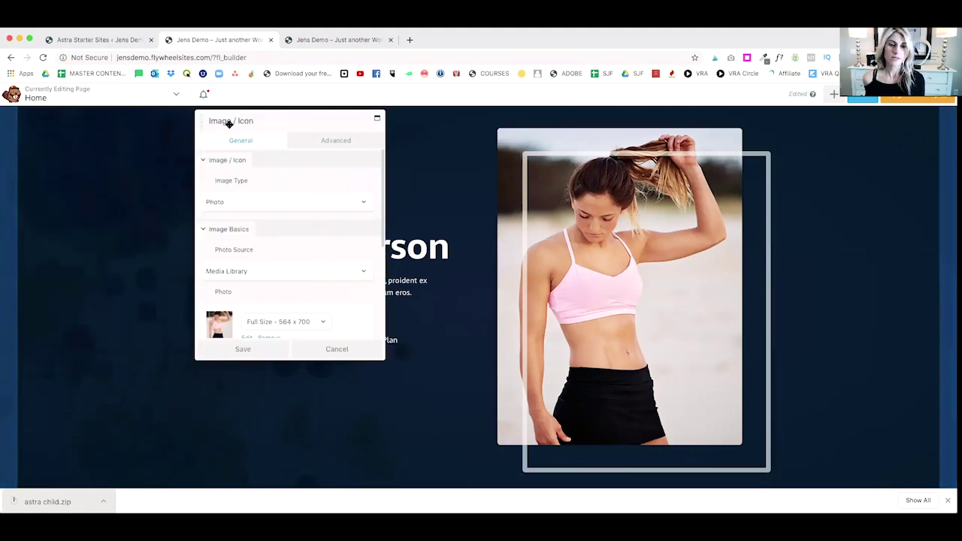
scroll(289, 250, "down", 3)
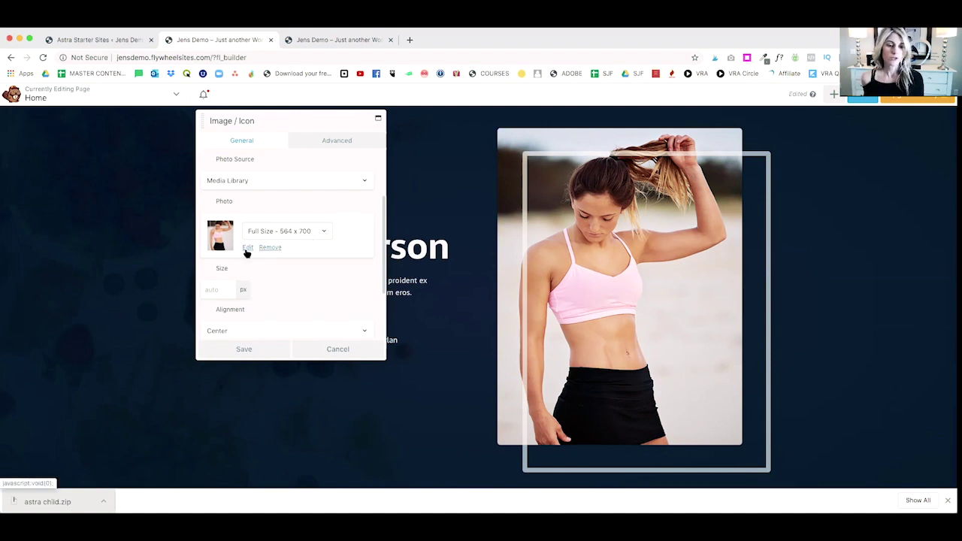
scroll(313, 248, "down", 2)
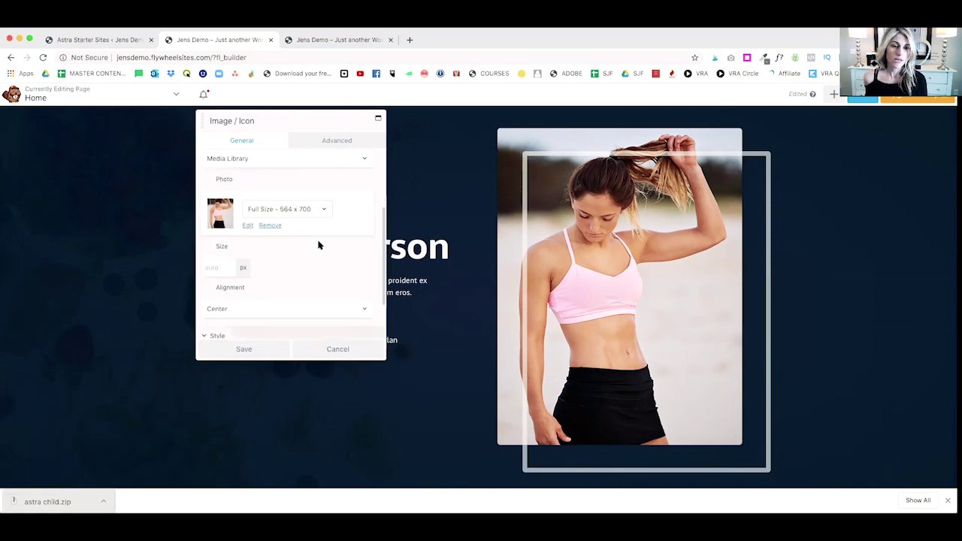
- Save the photo settings, then open and cancel the 'Hello! I Am Nutritionist' heading settings
left_click(242, 347)
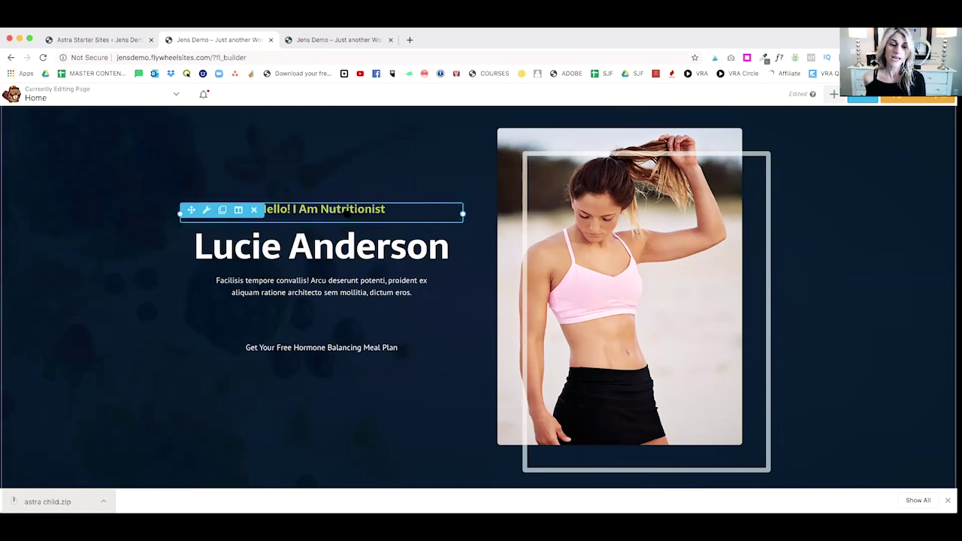
left_click(346, 213)
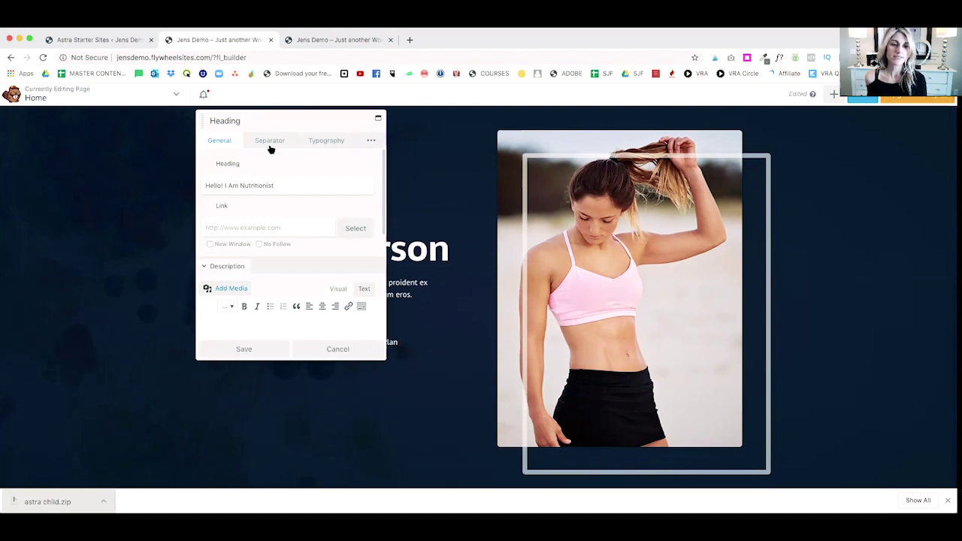
left_click(325, 344)
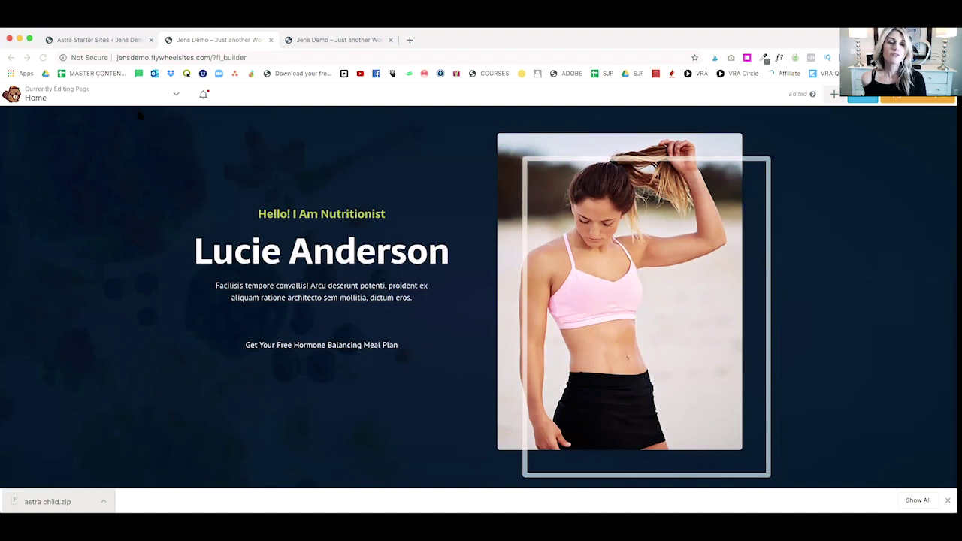
- Switch to Responsive Editing via Tools and scroll the narrow preview from hero to testimonials
left_click(177, 95)
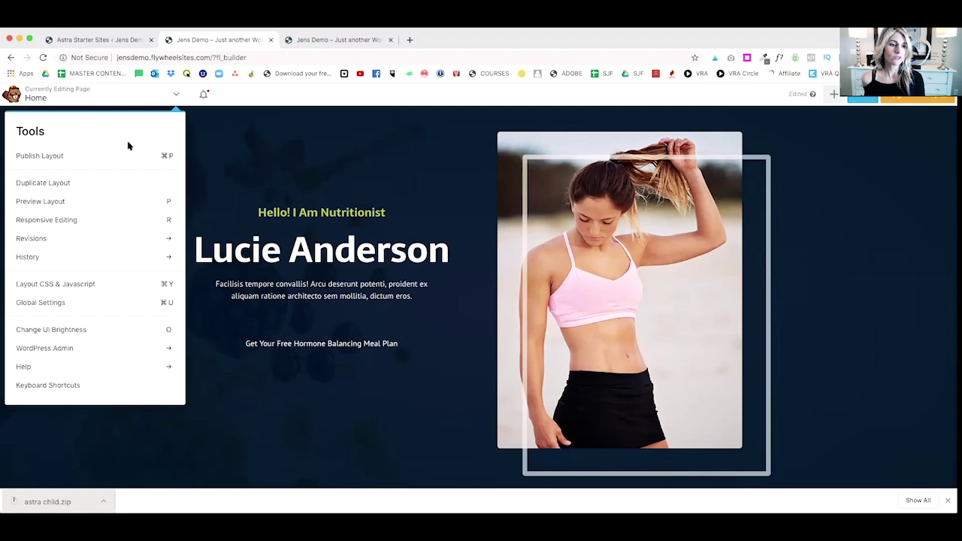
left_click(75, 220)
mouse_move(346, 214)
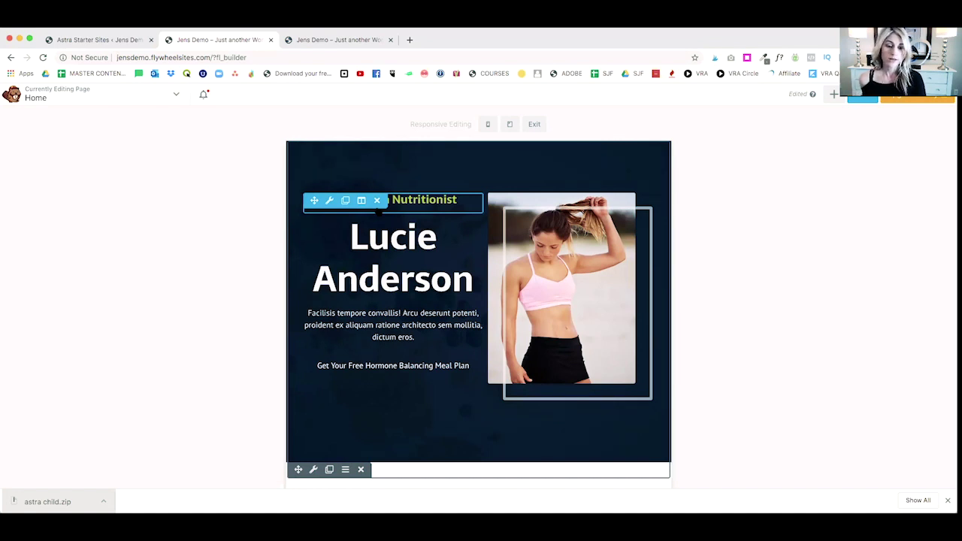
scroll(390, 225, "down", 3)
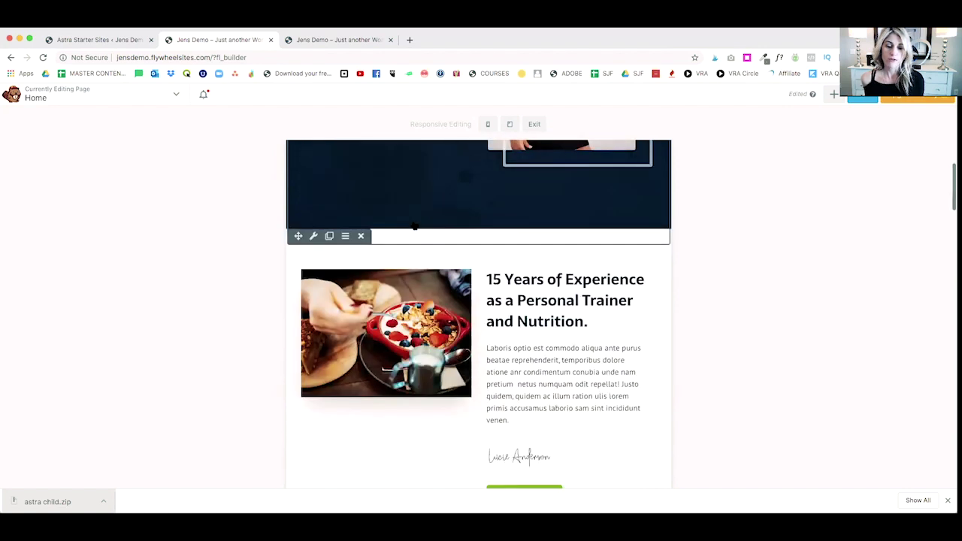
scroll(414, 225, "down", 4)
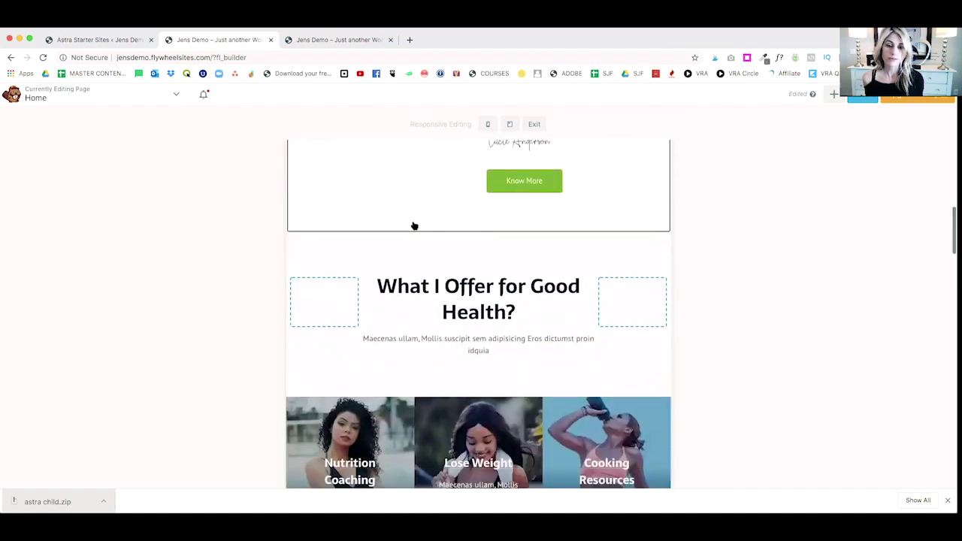
scroll(414, 225, "down", 6)
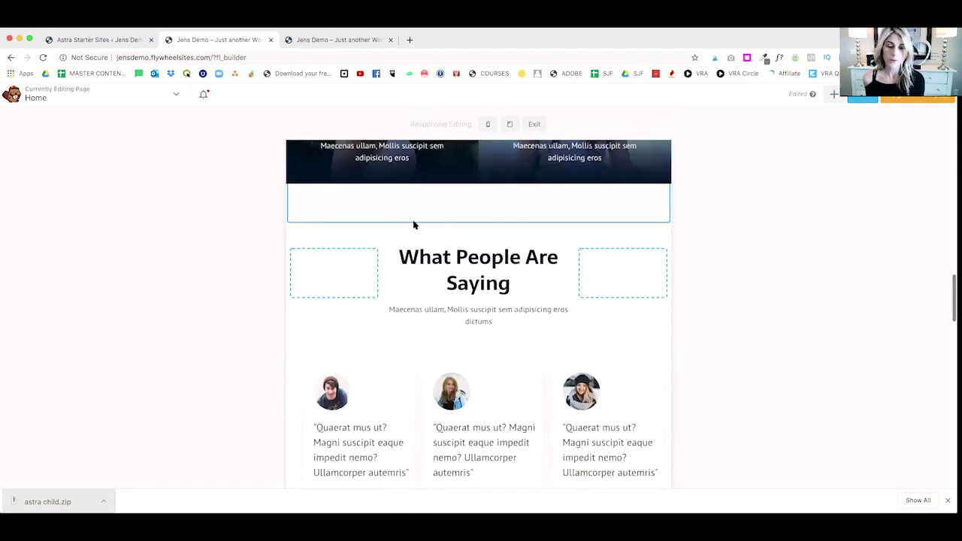
scroll(412, 224, "down", 10)
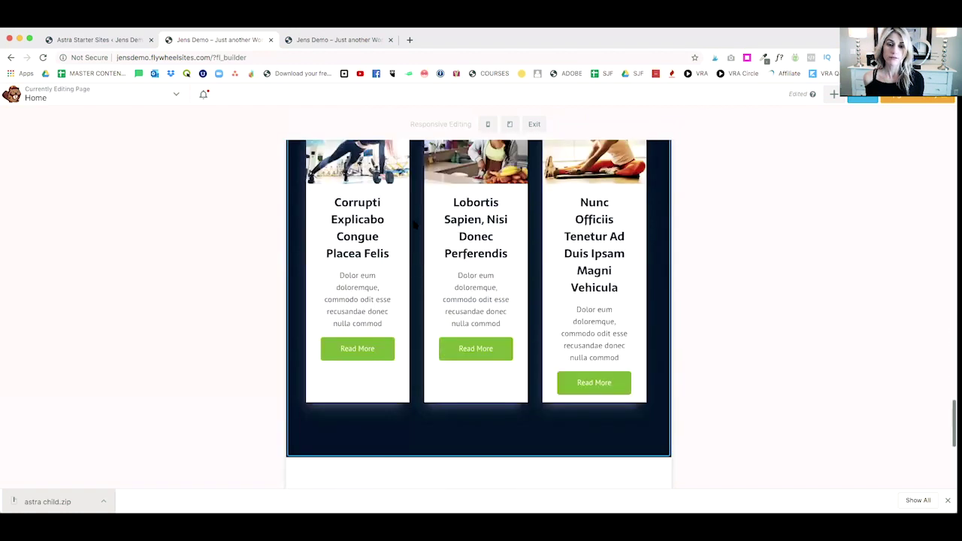
scroll(412, 224, "down", 4)
scroll(412, 223, "up", 14)
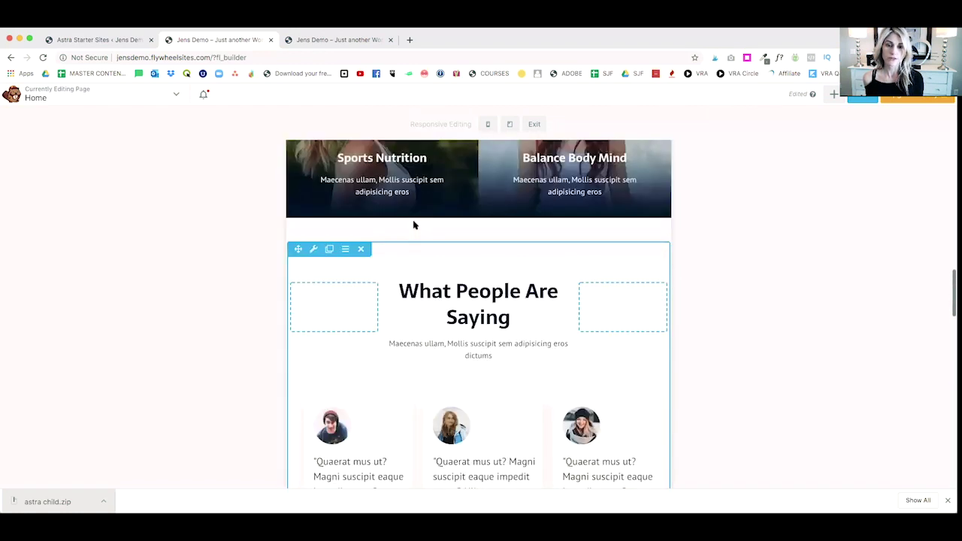
scroll(414, 224, "up", 12)
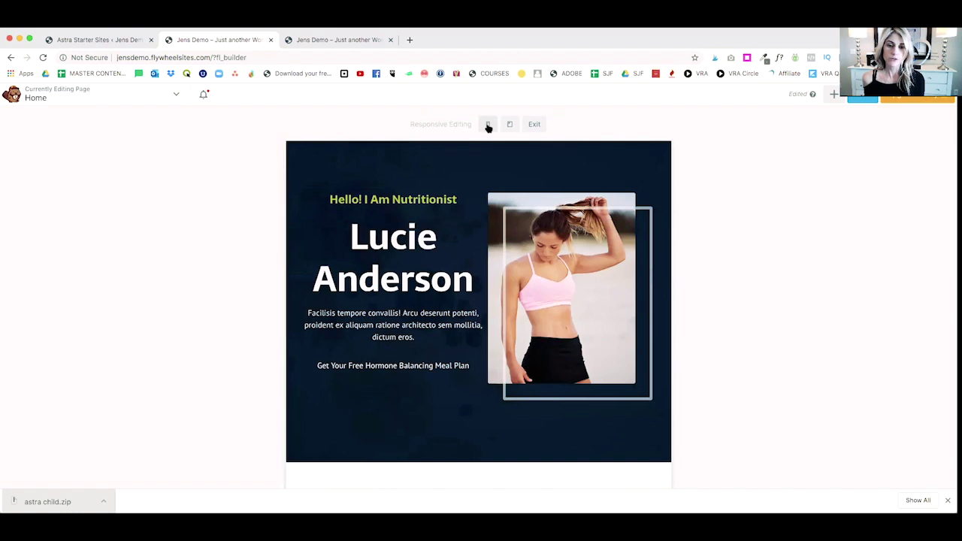
- Switch to the phone-width preview and open the empty column's menu above 'What I Offer for Good Health?'
left_click(487, 125)
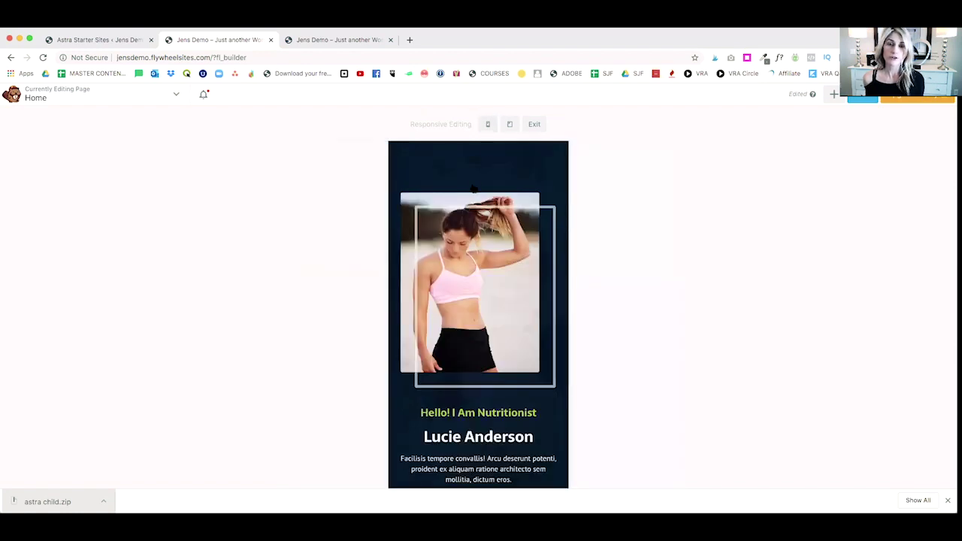
scroll(473, 189, "down", 10)
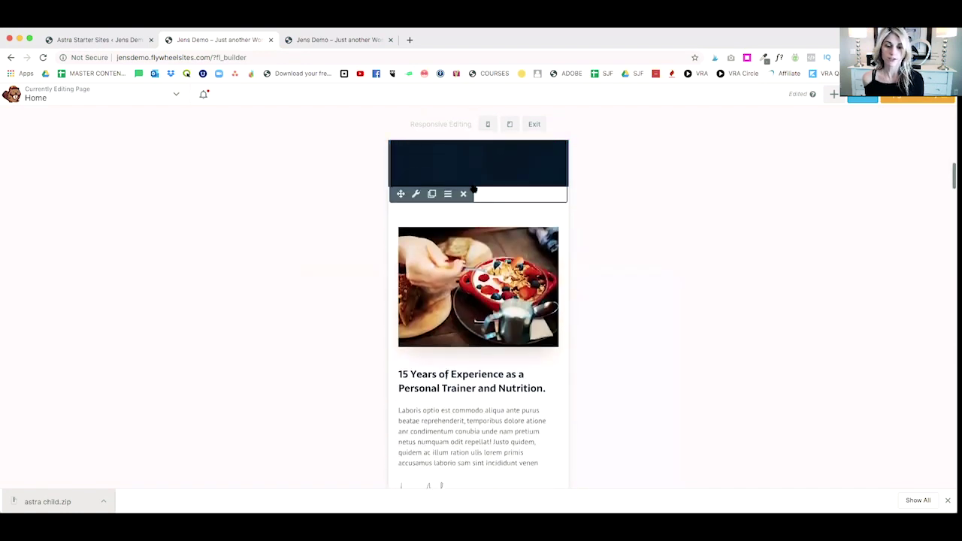
scroll(472, 188, "down", 3)
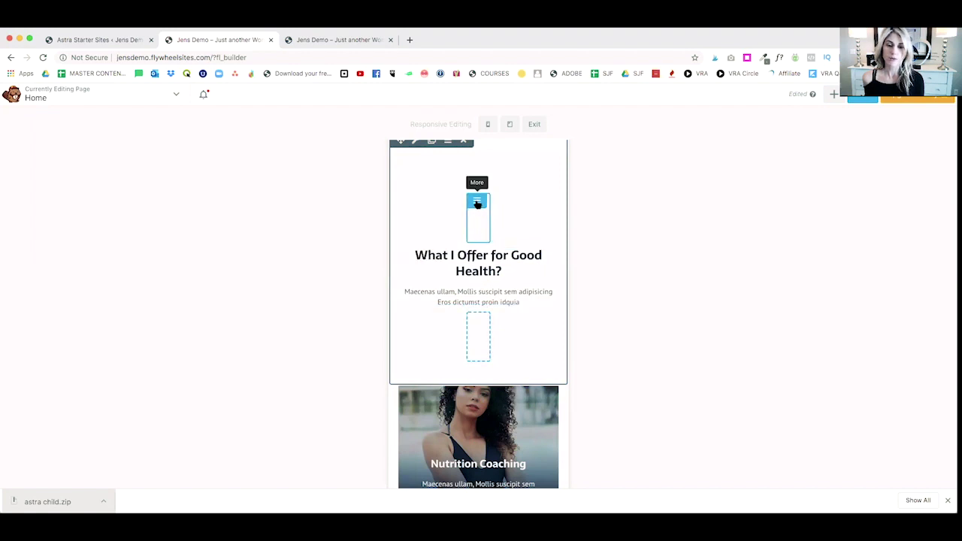
left_click(476, 203)
- In Column Settings > Advanced, set the Visibility breakpoint to Large & Medium Devices Only and save
mouse_move(431, 241)
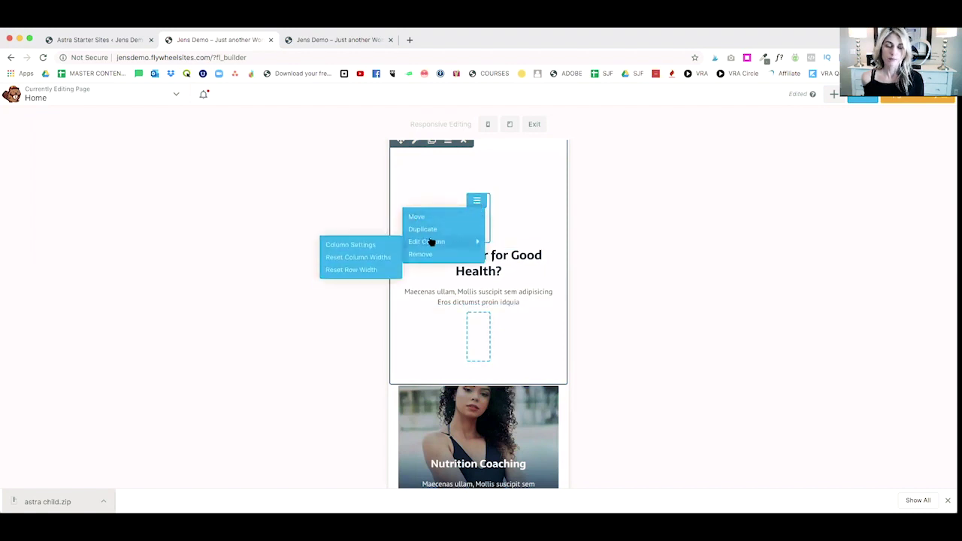
left_click(356, 245)
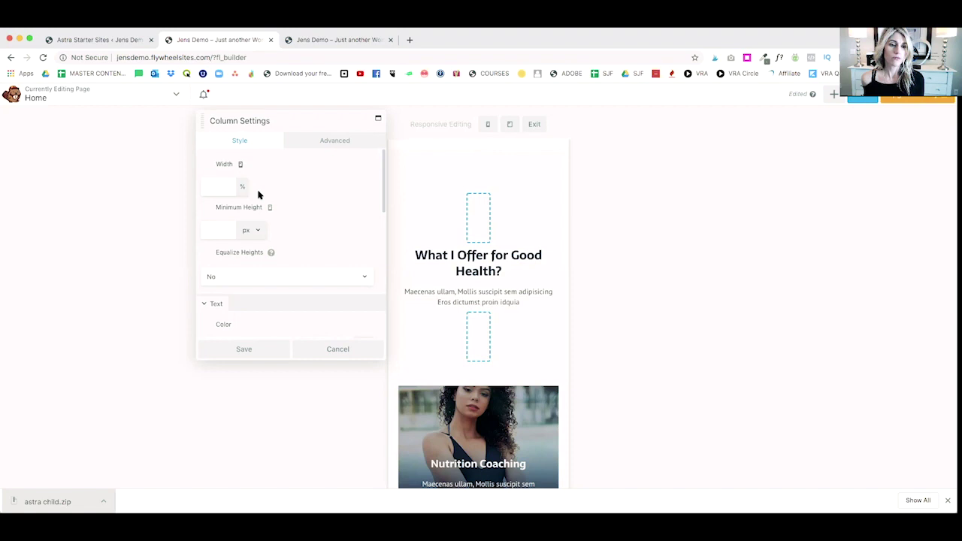
left_click(321, 141)
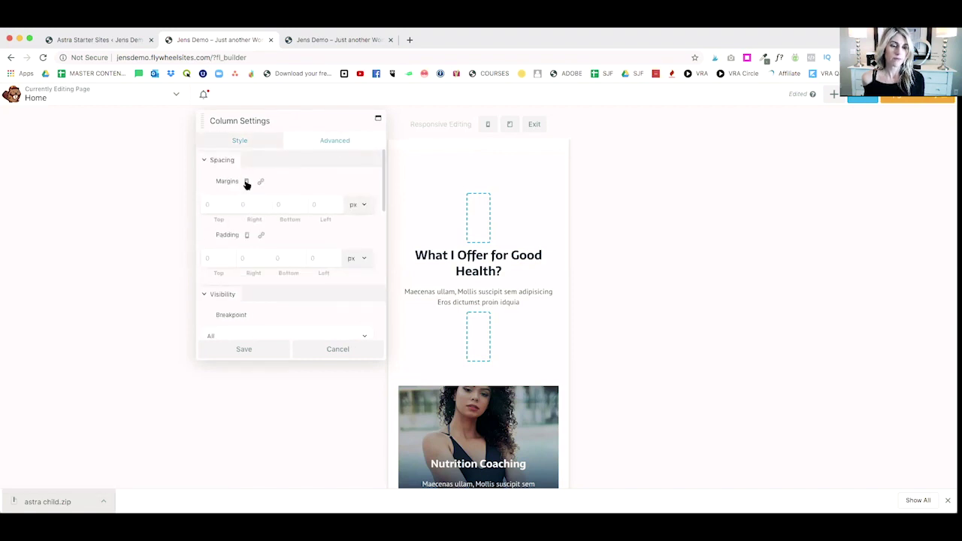
scroll(297, 209, "down", 5)
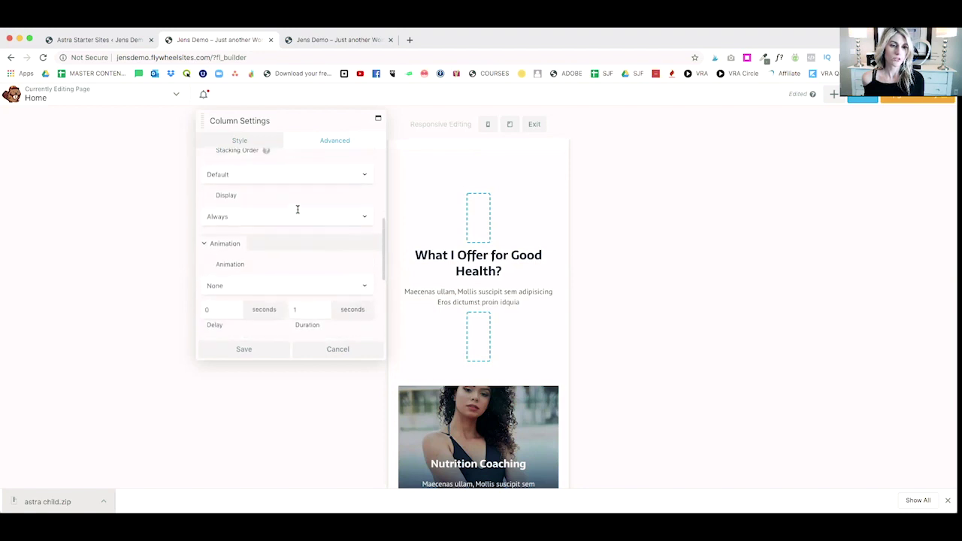
scroll(297, 209, "up", 2)
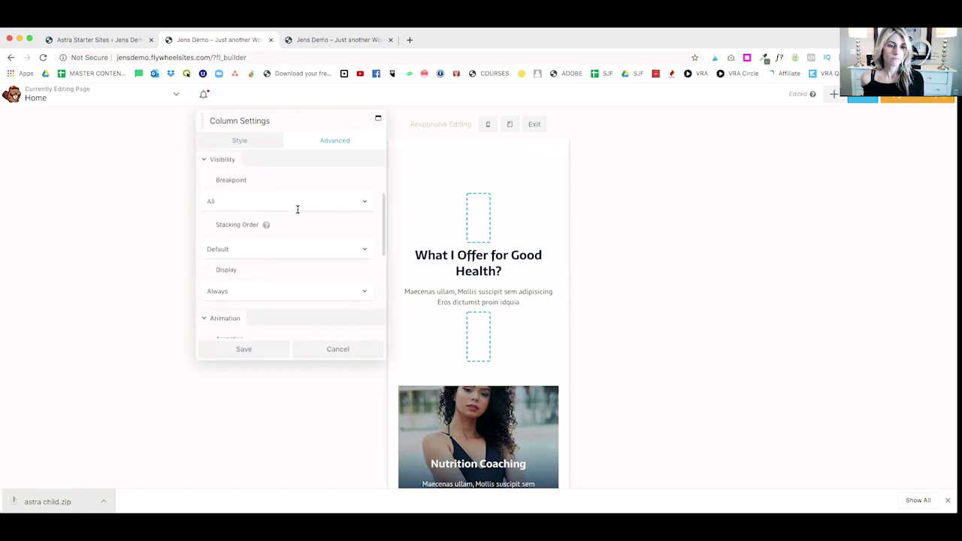
scroll(233, 188, "down", 1)
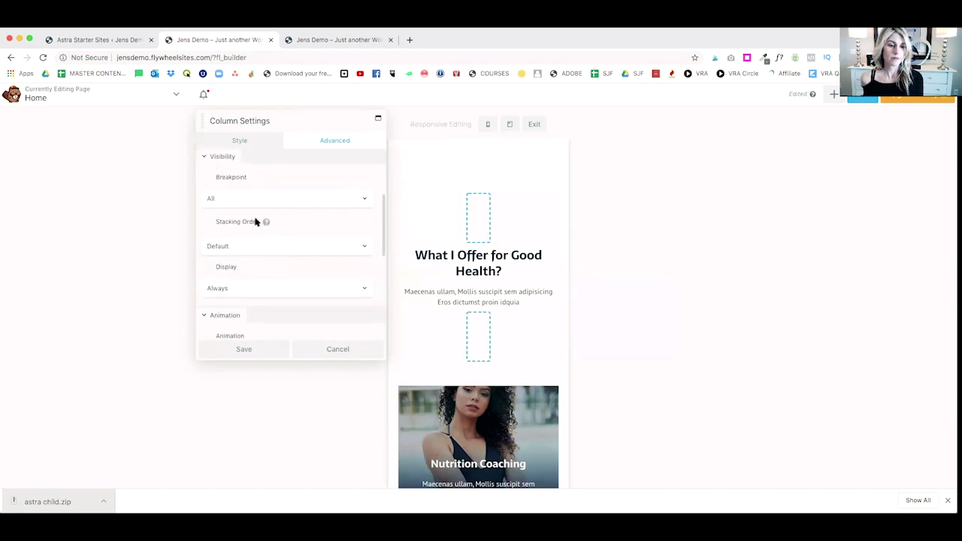
left_click(236, 288)
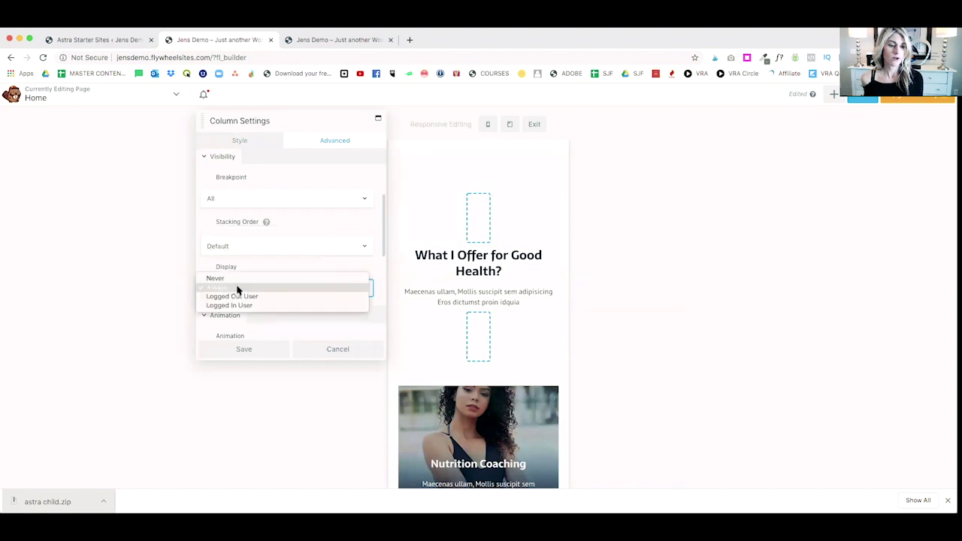
left_click(233, 201)
left_click(228, 199)
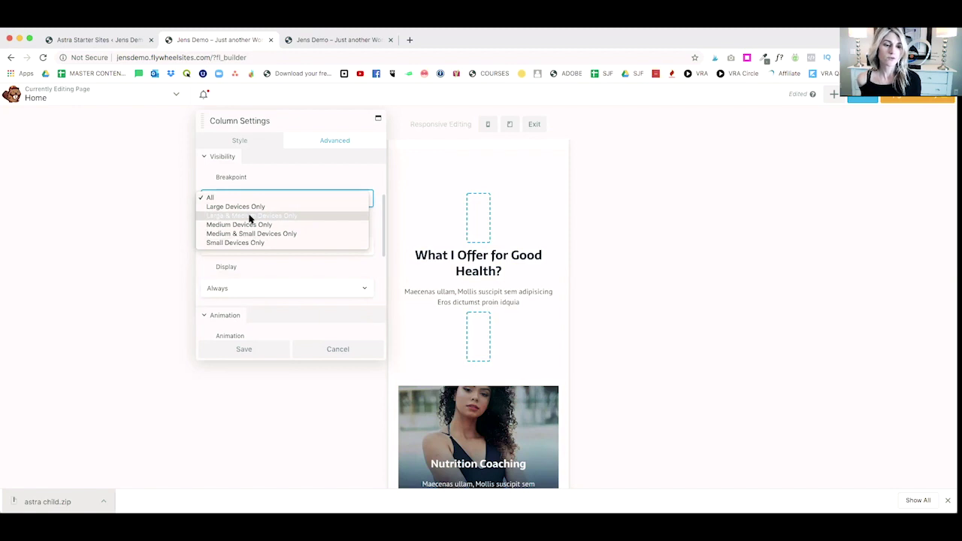
left_click(250, 215)
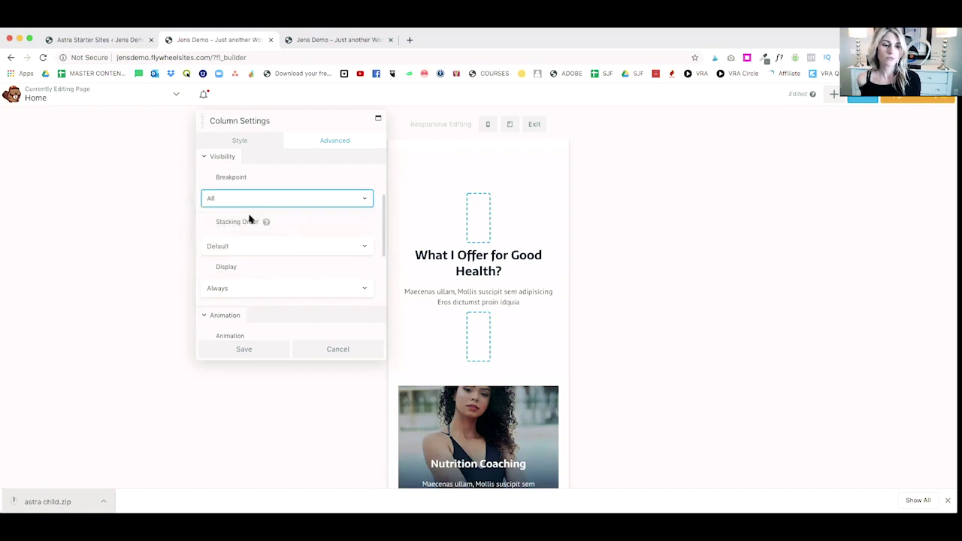
left_click(241, 348)
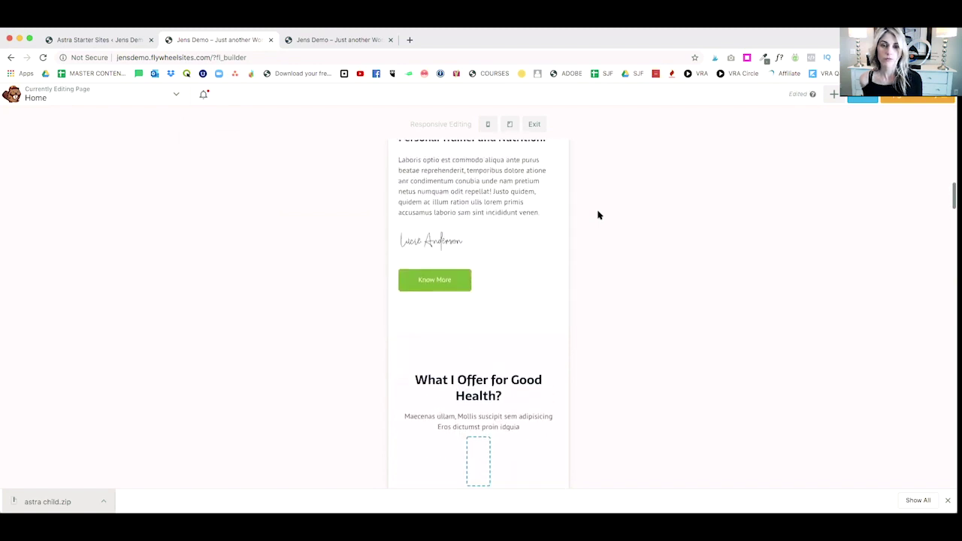
- Scroll through the phone layout, exit responsive editing to desktop width, and show the Discard/Save/Publish choices
scroll(598, 216, "down", 5)
scroll(598, 216, "down", 10)
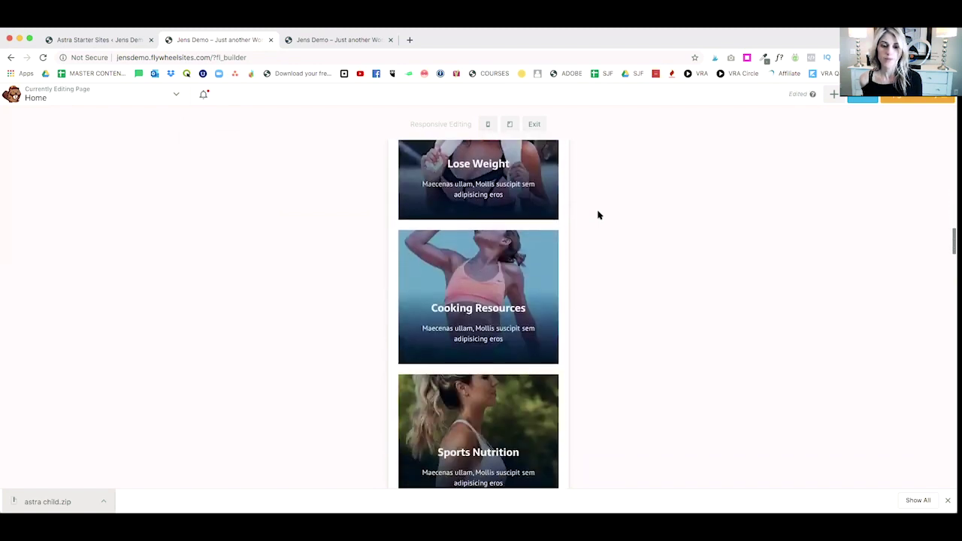
scroll(598, 216, "down", 2)
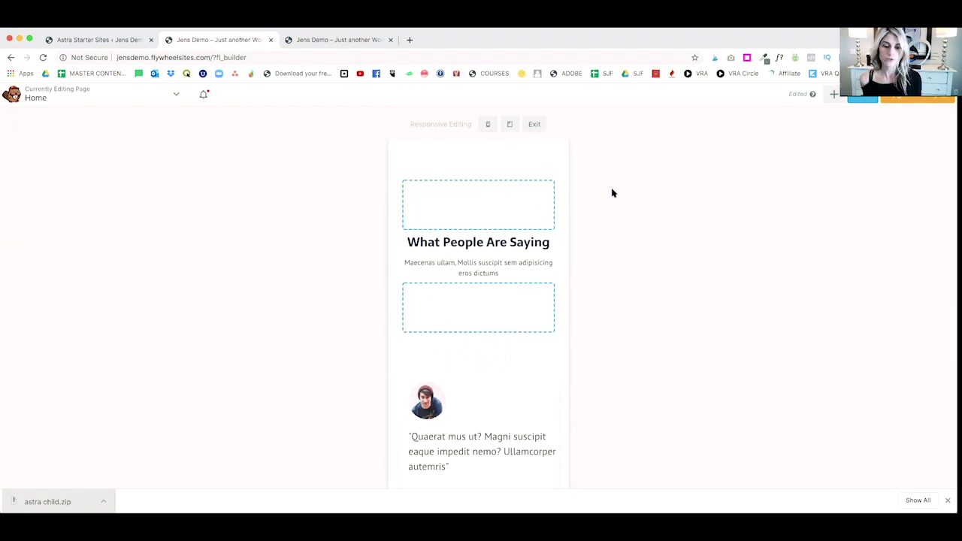
scroll(612, 193, "down", 15)
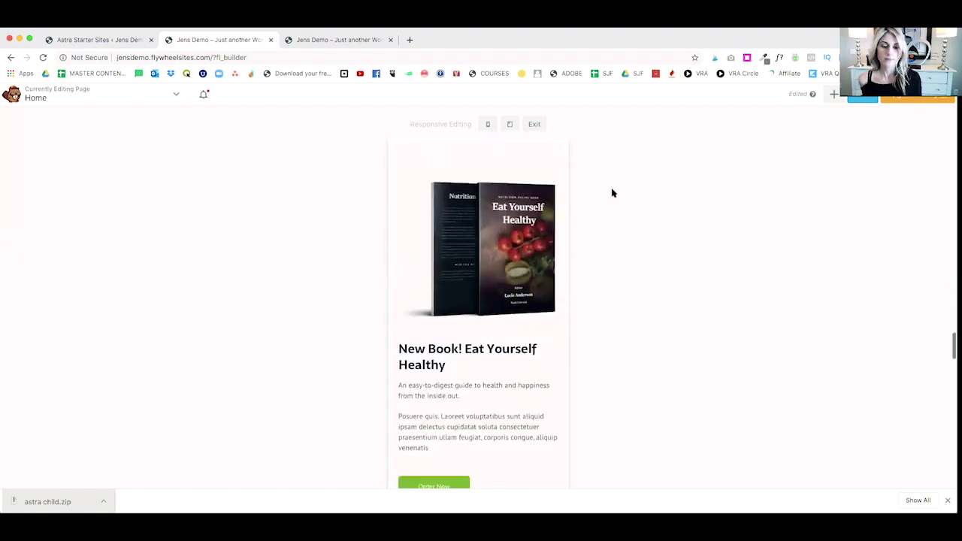
scroll(612, 193, "down", 14)
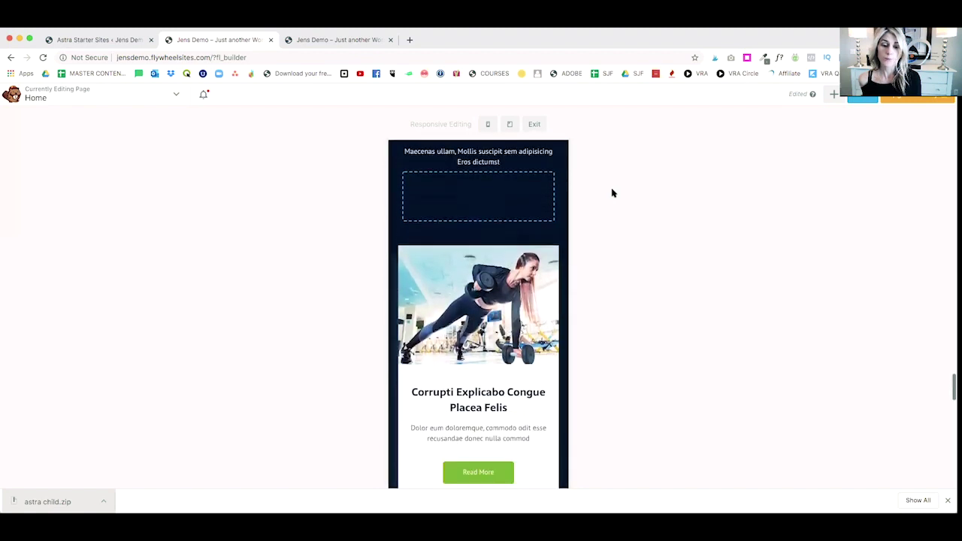
scroll(612, 193, "down", 8)
scroll(804, 155, "up", 12)
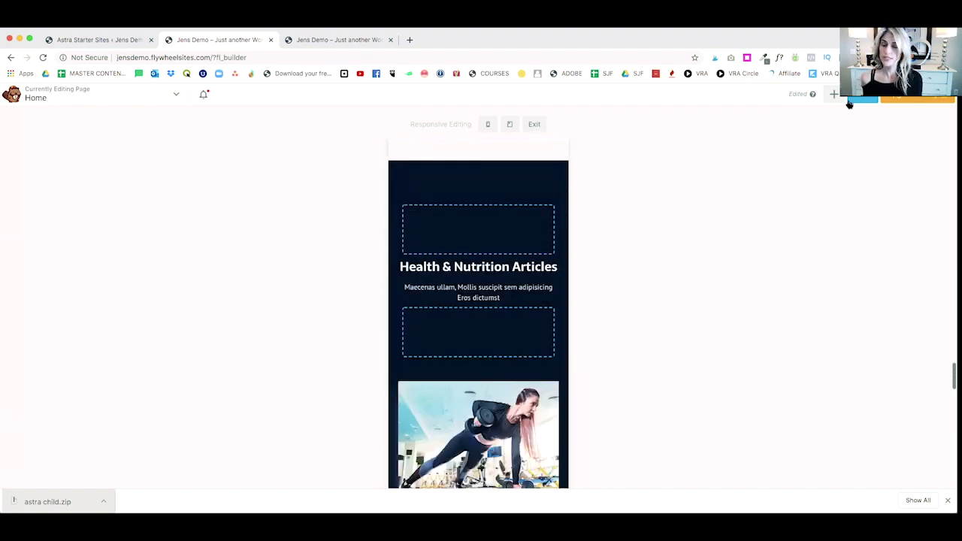
left_click(535, 124)
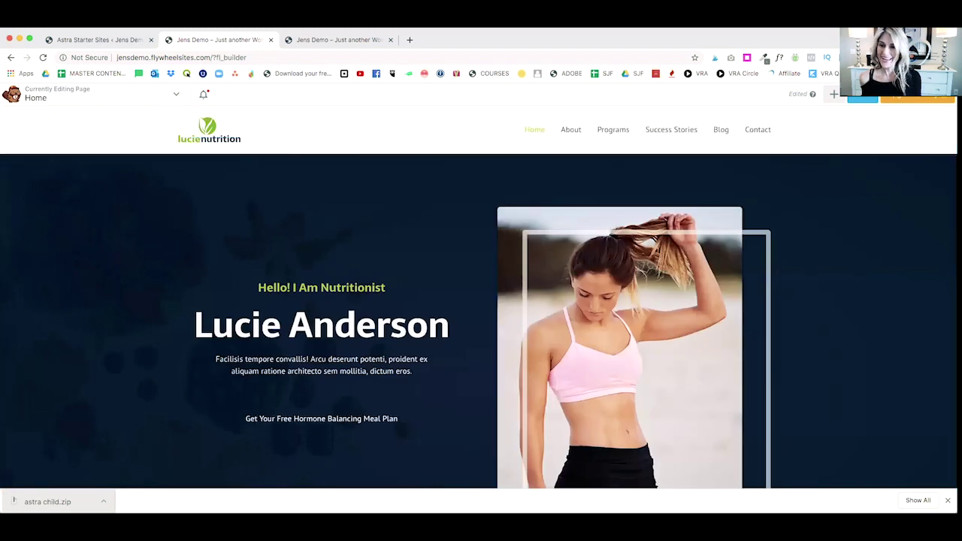
left_click(853, 96)
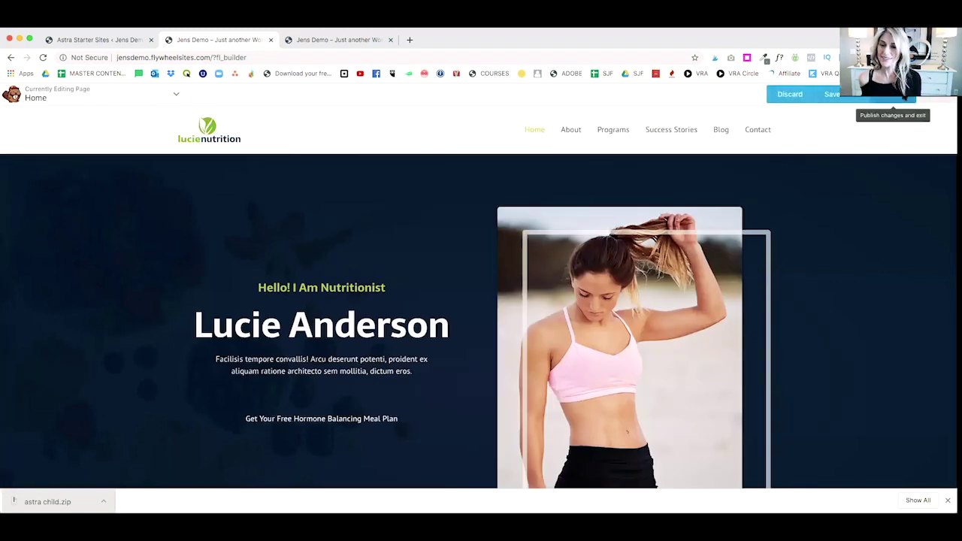
- Publish the Home page changes and close Beaver Builder to show the live homepage
left_click(889, 95)
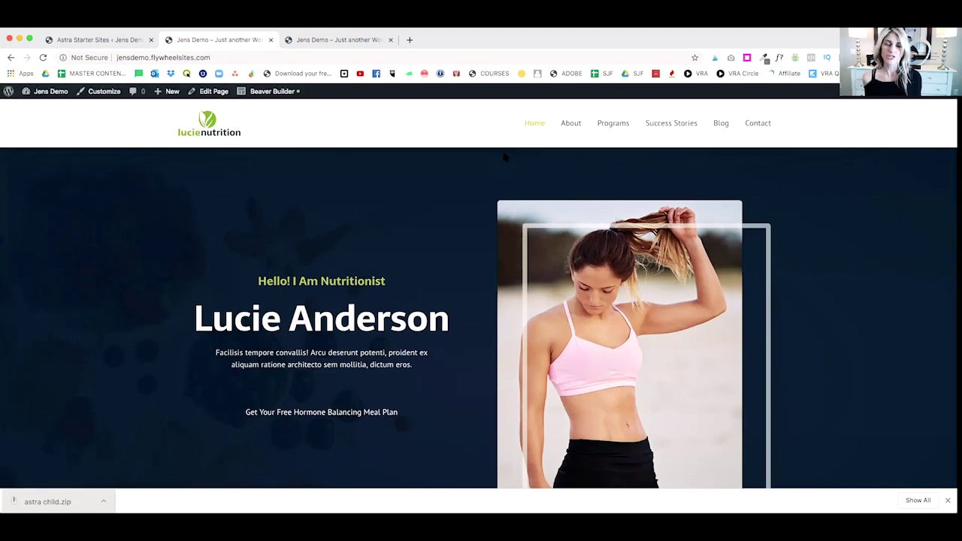